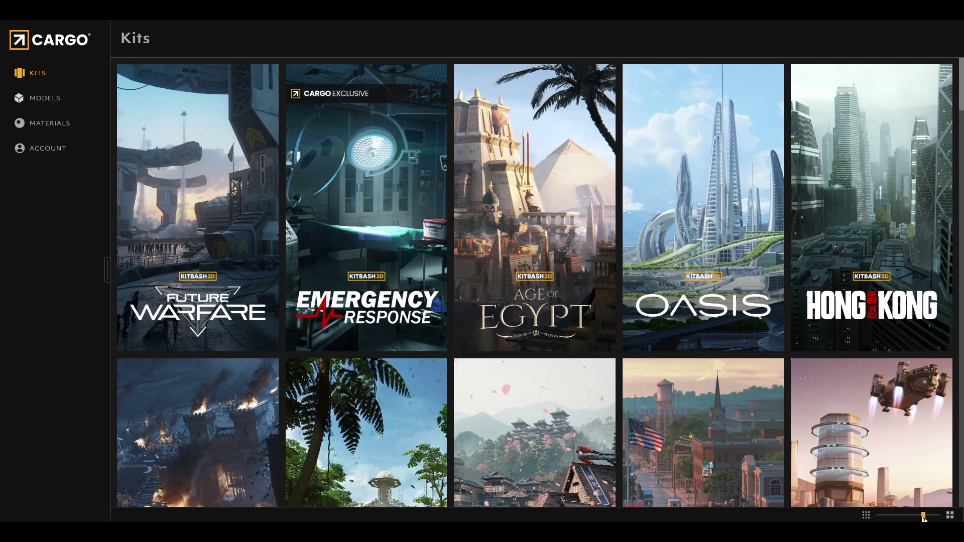
Make the kit thumbnails smaller and filter the models library by Free access.
{"action": "left_click_drag", "start_coordinate": [923, 516], "coordinate": [908, 516]}
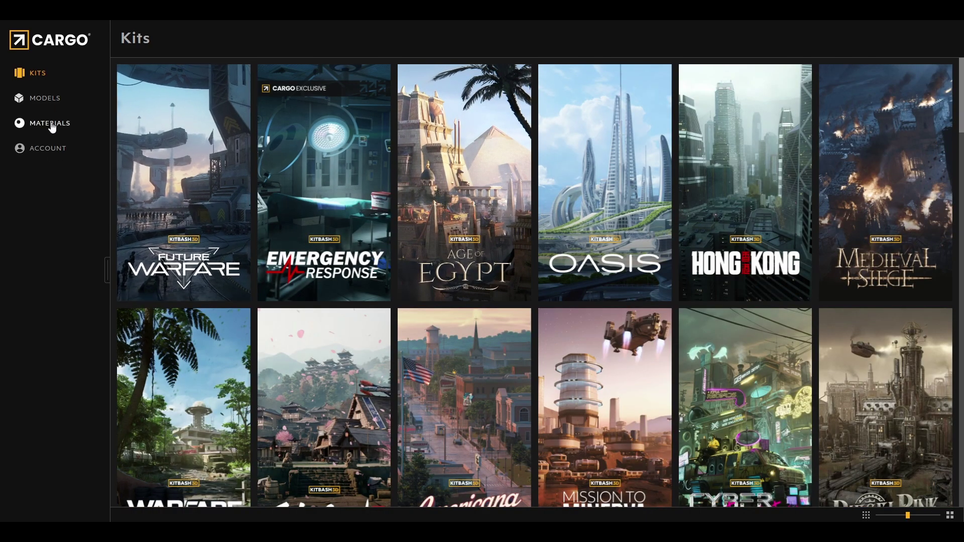
{"action": "left_click", "coordinate": [49, 102]}
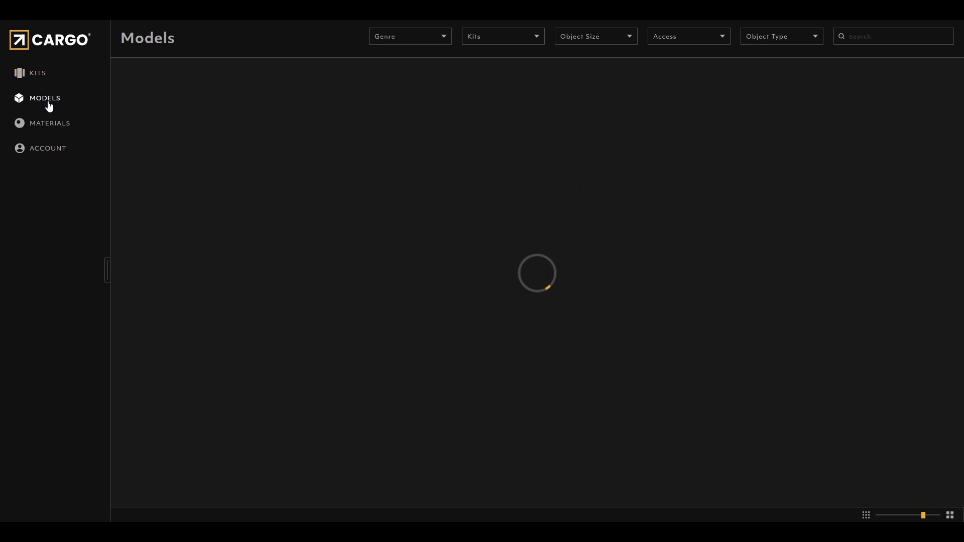
{"action": "left_click", "coordinate": [674, 40]}
{"action": "left_click", "coordinate": [674, 75]}
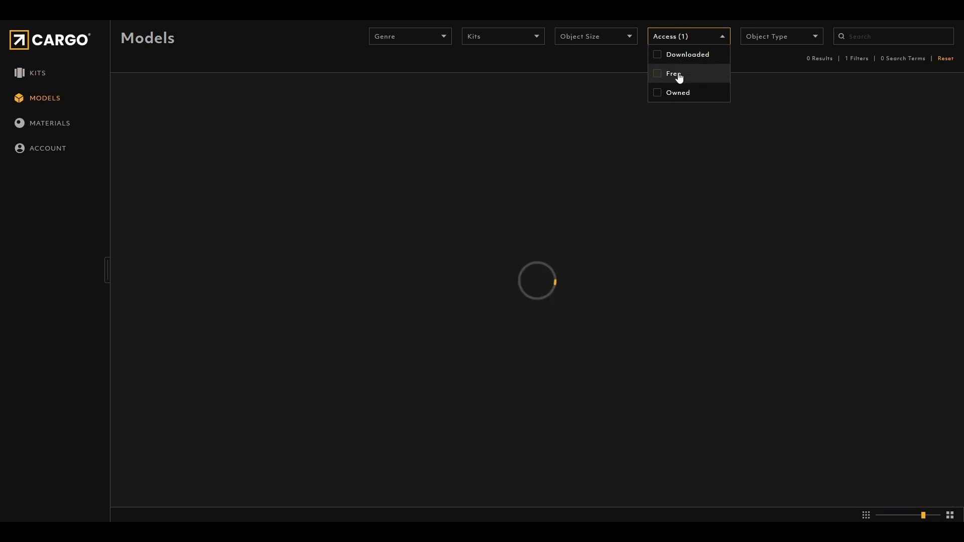
{"action": "left_click", "coordinate": [590, 65]}
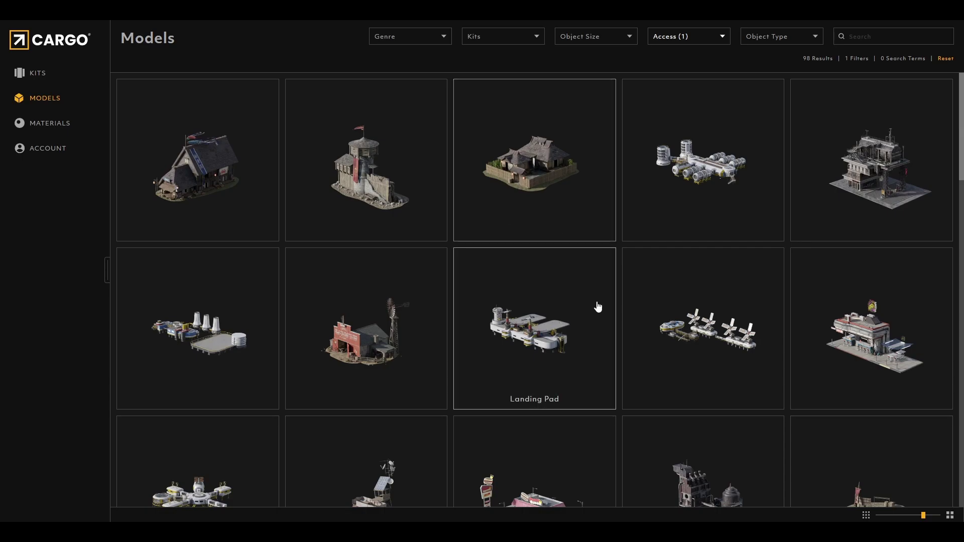
Browse the free models and look through the preview images of the Oxygen Station model.
{"action": "scroll", "coordinate": [608, 310], "scroll_direction": "down", "scroll_amount": 3}
{"action": "scroll", "coordinate": [615, 332], "scroll_direction": "down", "scroll_amount": 6}
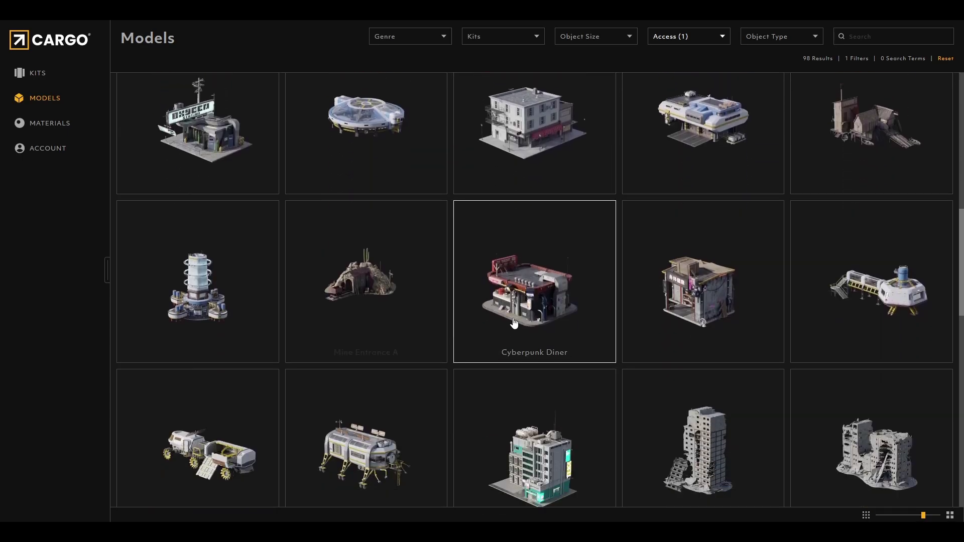
{"action": "scroll", "coordinate": [628, 357], "scroll_direction": "down", "scroll_amount": 10}
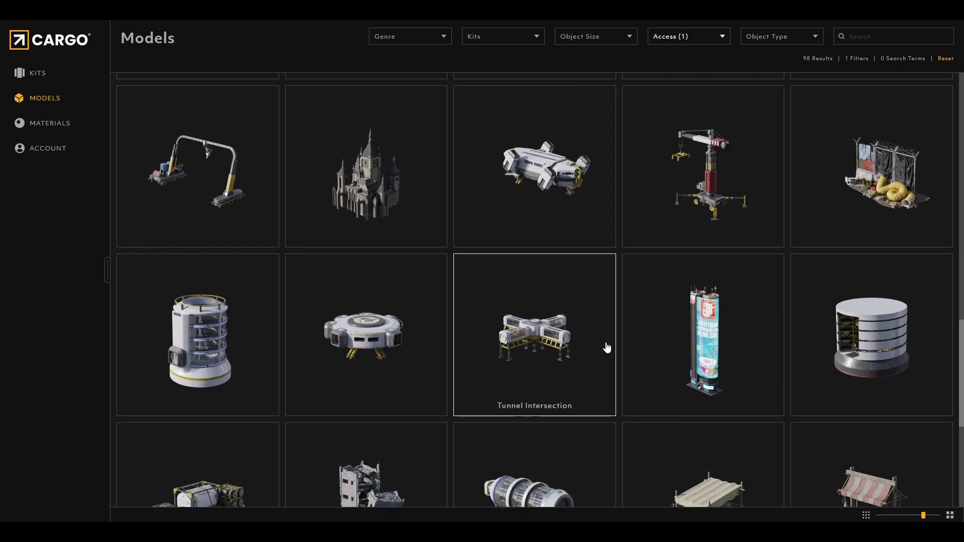
{"action": "scroll", "coordinate": [609, 347], "scroll_direction": "down", "scroll_amount": 1}
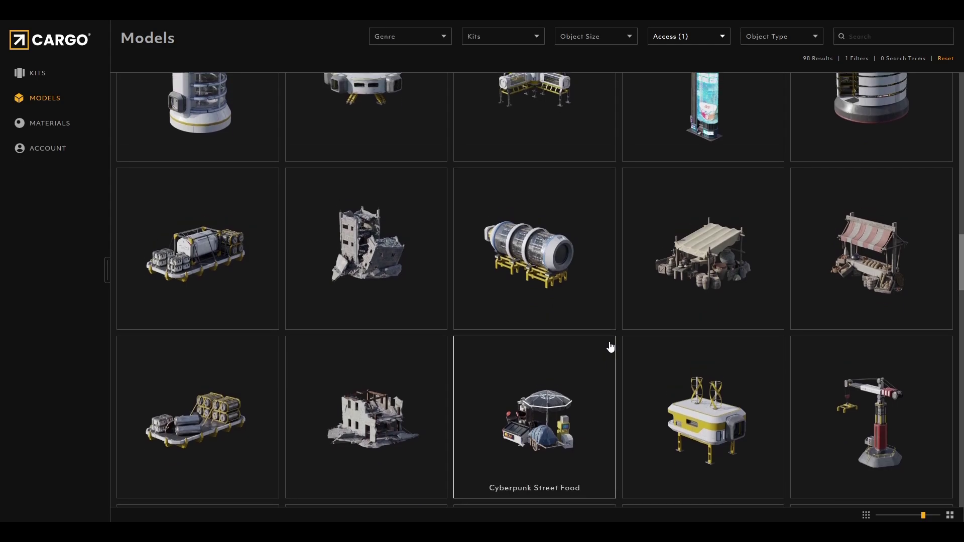
{"action": "scroll", "coordinate": [609, 345], "scroll_direction": "up", "scroll_amount": 3}
{"action": "scroll", "coordinate": [611, 347], "scroll_direction": "up", "scroll_amount": 10}
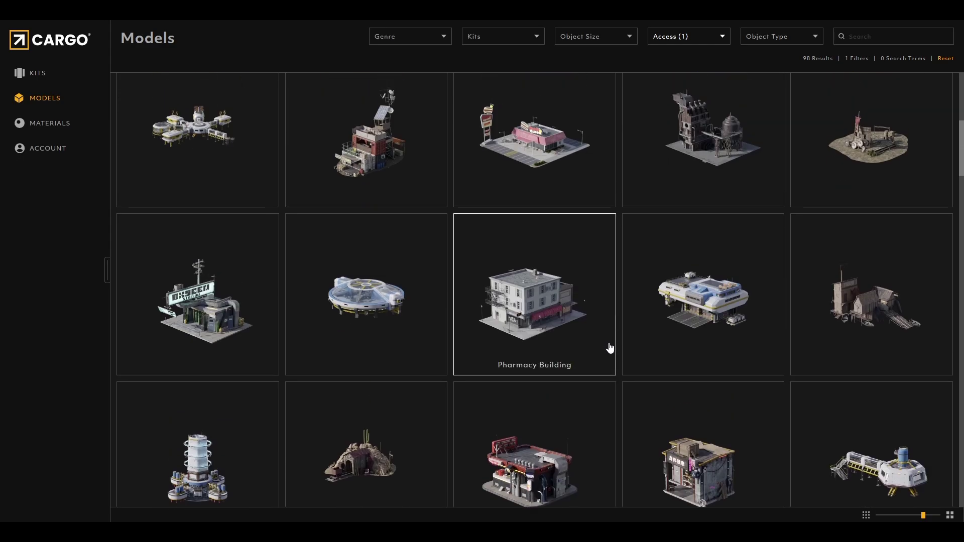
{"action": "left_click", "coordinate": [211, 282]}
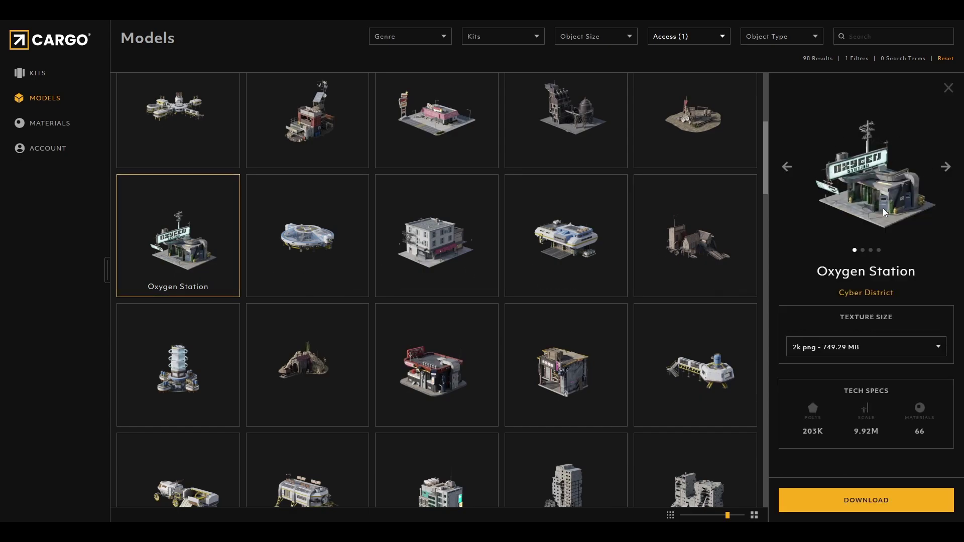
{"action": "left_click", "coordinate": [946, 169]}
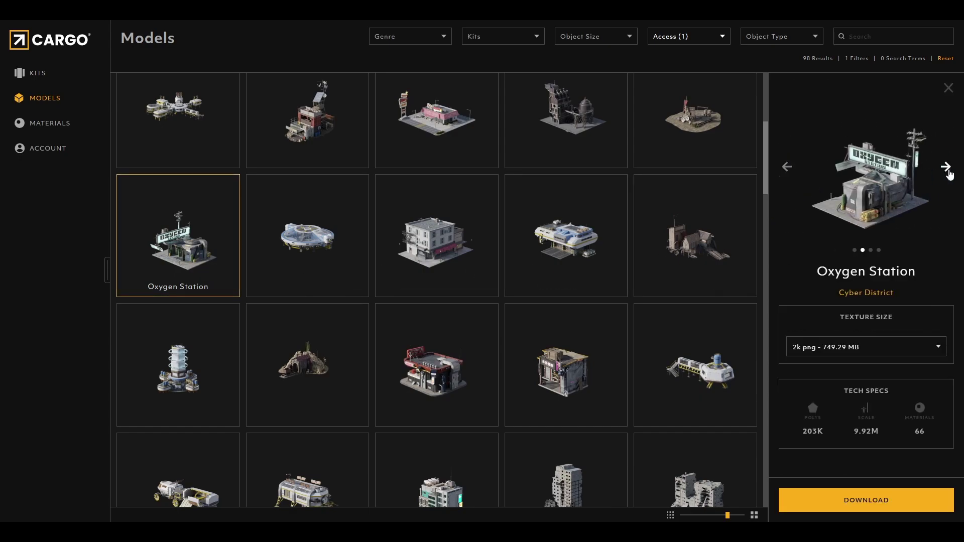
{"action": "left_click", "coordinate": [946, 168]}
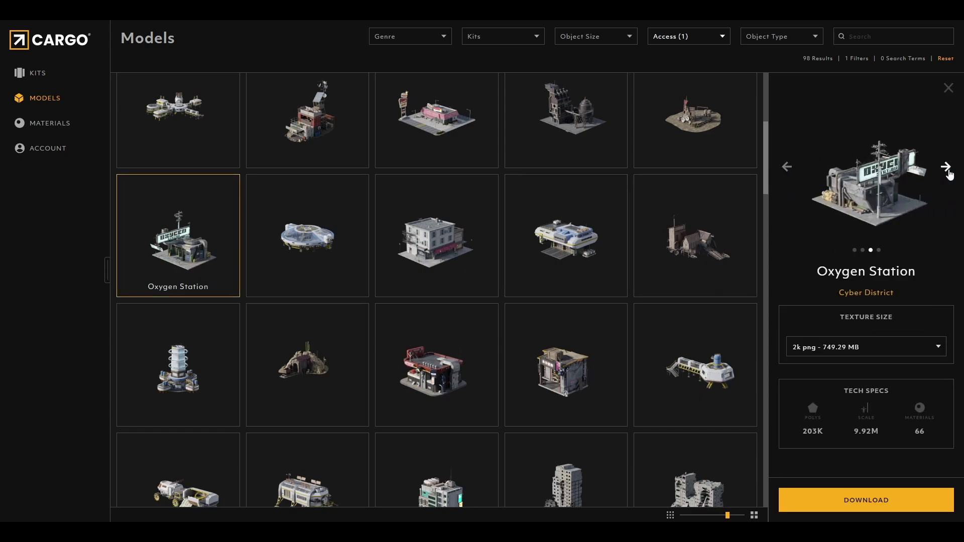
{"action": "left_click", "coordinate": [949, 88]}
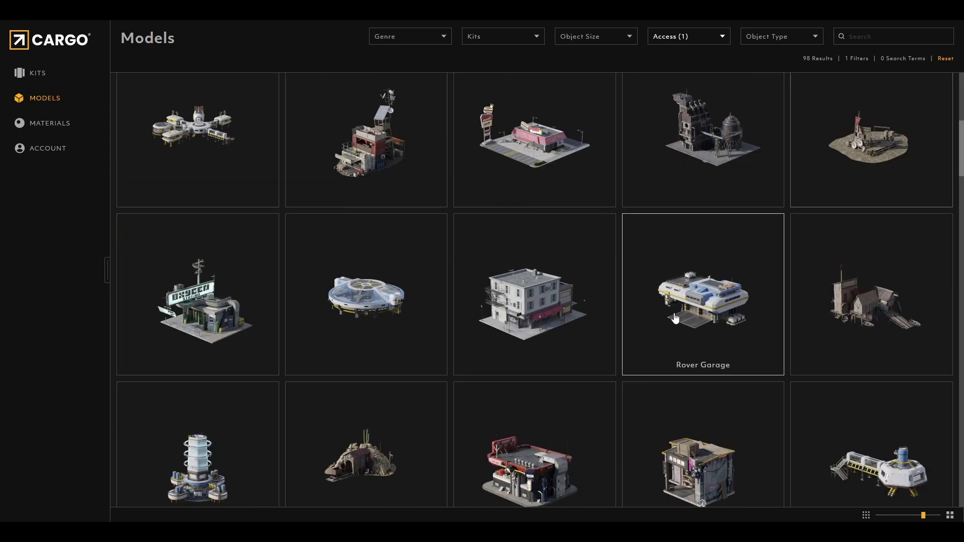
Look through the preview images of the Samurai Guild model and check the General Store model's details.
{"action": "scroll", "coordinate": [676, 318], "scroll_direction": "up", "scroll_amount": 3}
{"action": "scroll", "coordinate": [676, 317], "scroll_direction": "up", "scroll_amount": 3}
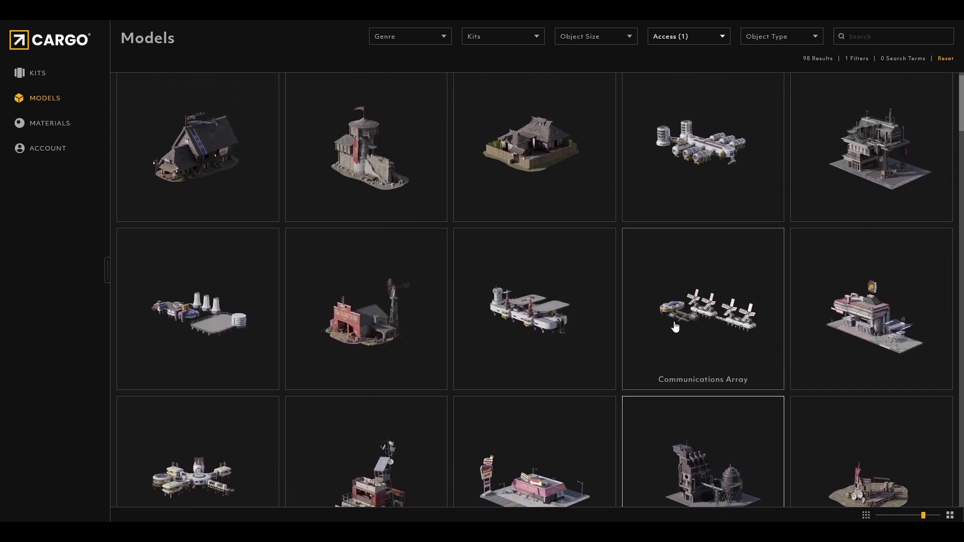
{"action": "left_click", "coordinate": [559, 172]}
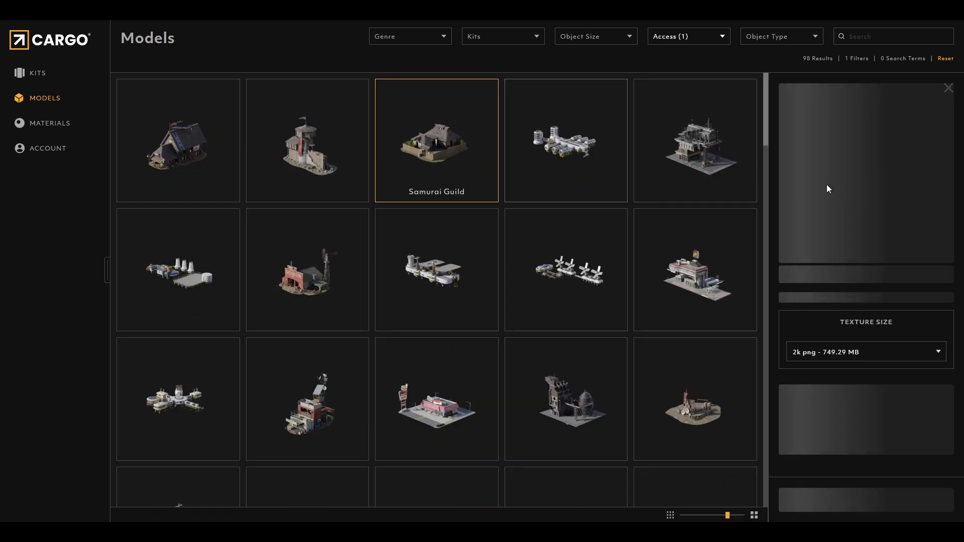
{"action": "left_click", "coordinate": [948, 173]}
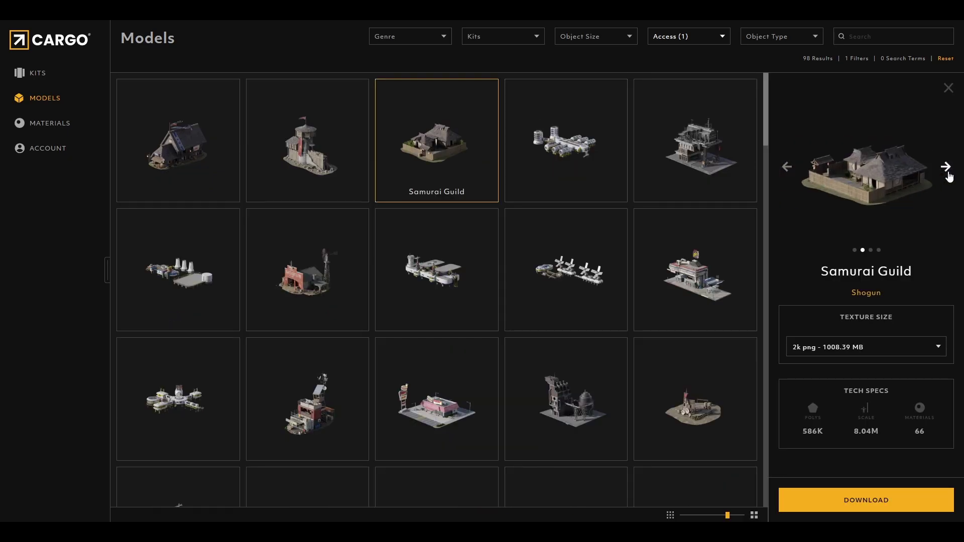
{"action": "left_click", "coordinate": [948, 173]}
{"action": "left_click", "coordinate": [948, 173]}
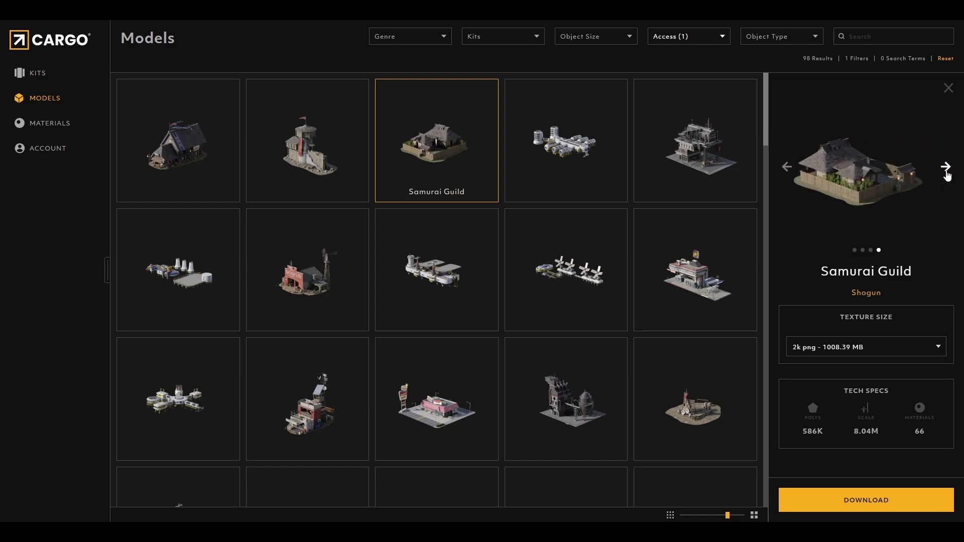
{"action": "left_click", "coordinate": [949, 88]}
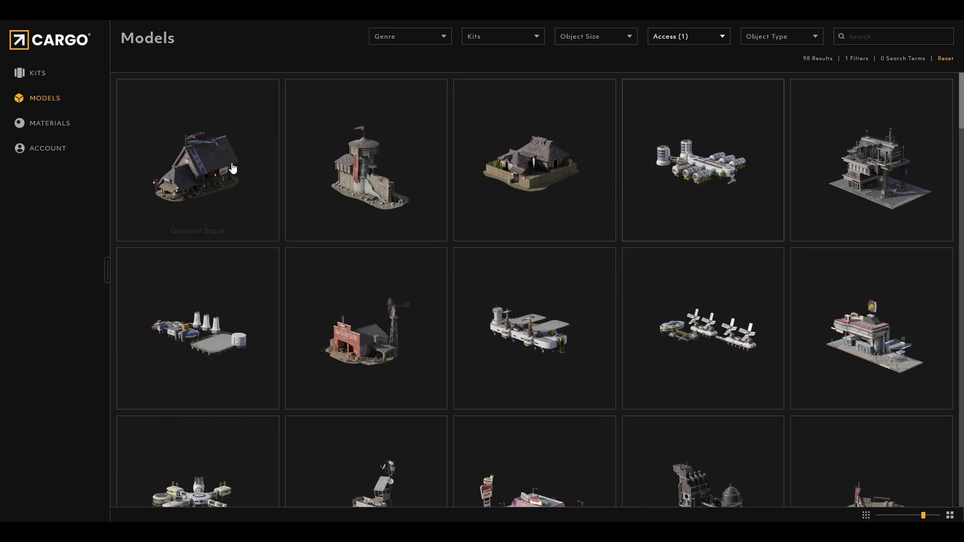
{"action": "left_click", "coordinate": [211, 147]}
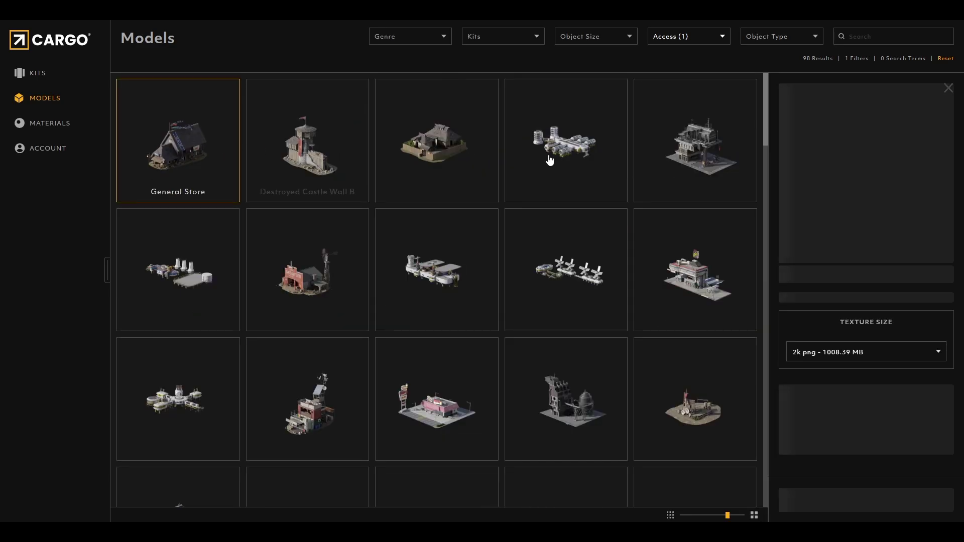
{"action": "left_click", "coordinate": [949, 88]}
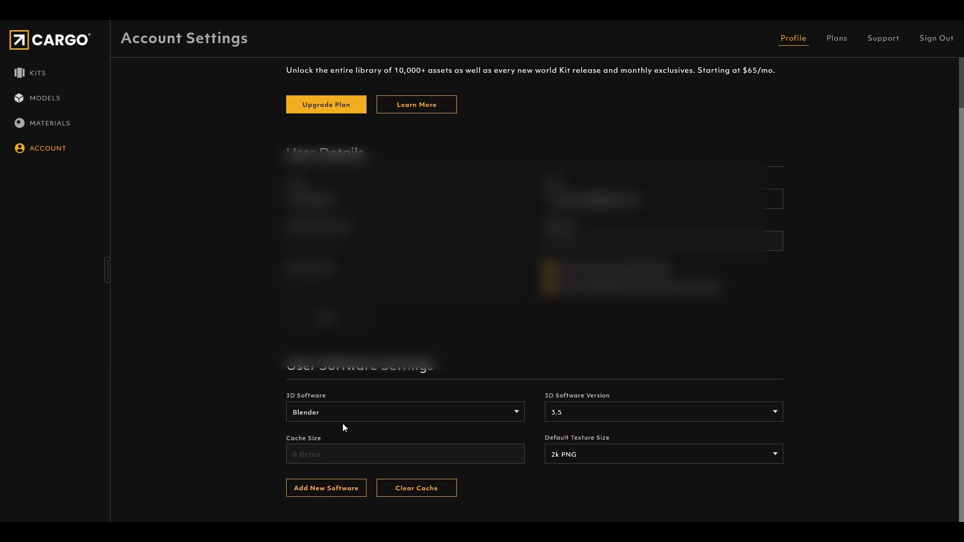
Review the supported 3D programs offered when adding new software in the account settings, and leave without choosing one.
{"action": "left_click", "coordinate": [326, 497]}
{"action": "left_click", "coordinate": [412, 272]}
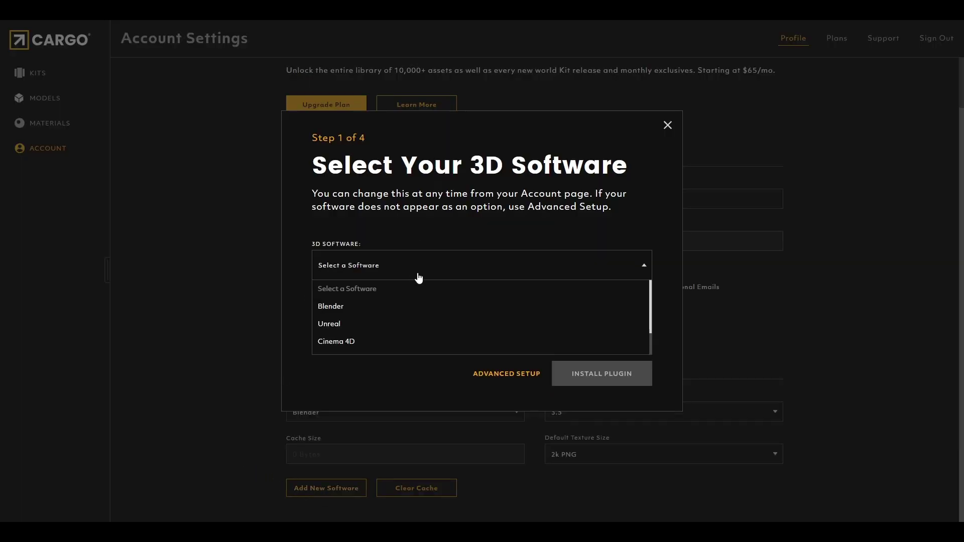
{"action": "scroll", "coordinate": [404, 329], "scroll_direction": "down", "scroll_amount": 2}
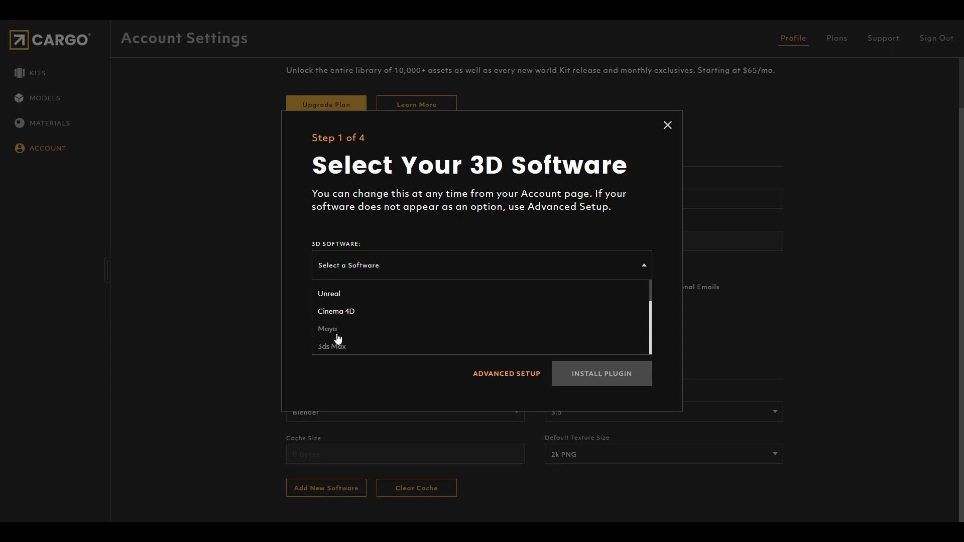
{"action": "scroll", "coordinate": [338, 338], "scroll_direction": "up", "scroll_amount": 2}
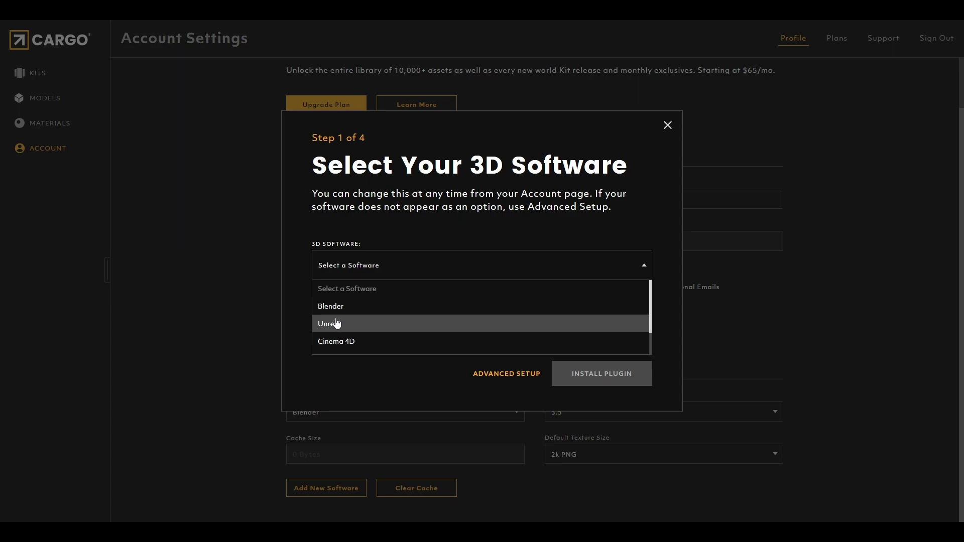
{"action": "scroll", "coordinate": [338, 323], "scroll_direction": "down", "scroll_amount": 1}
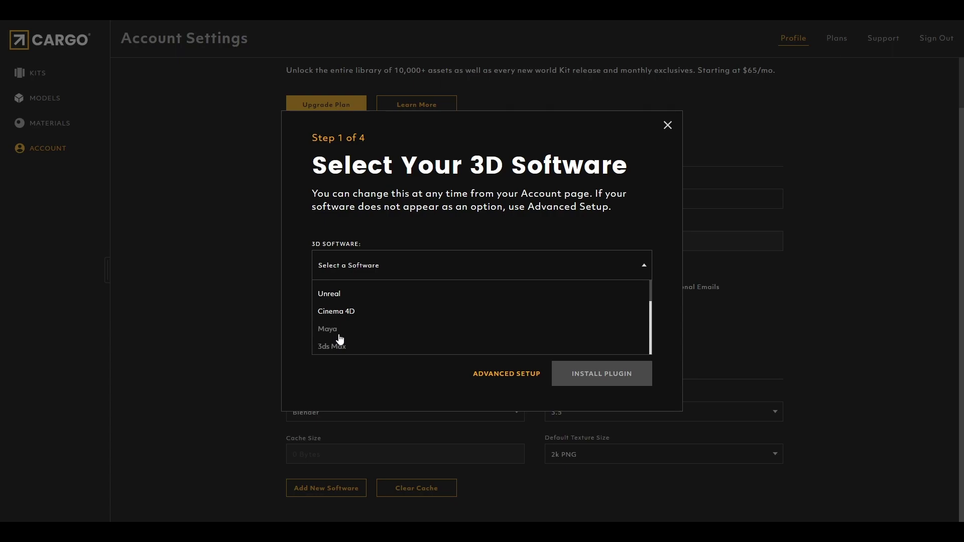
{"action": "scroll", "coordinate": [339, 340], "scroll_direction": "up", "scroll_amount": 1}
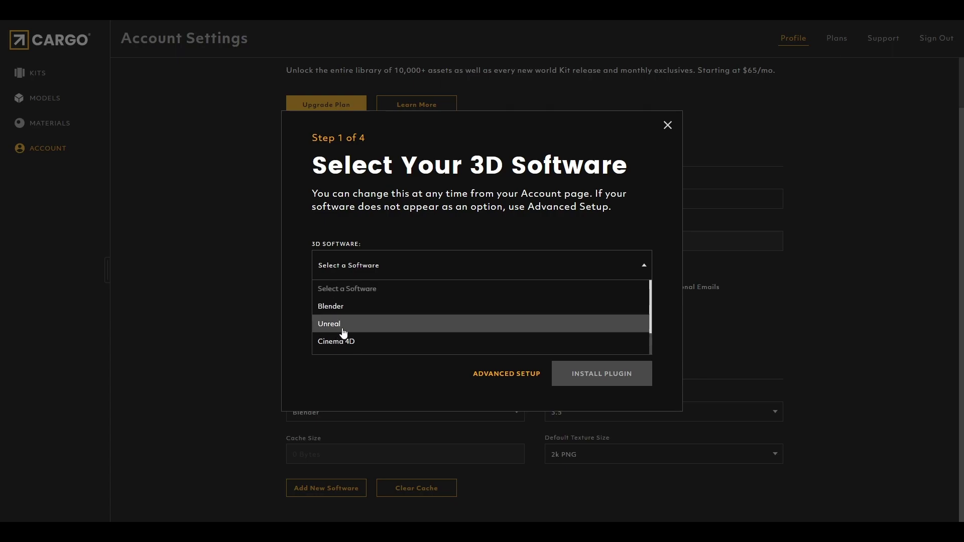
{"action": "left_click", "coordinate": [666, 126]}
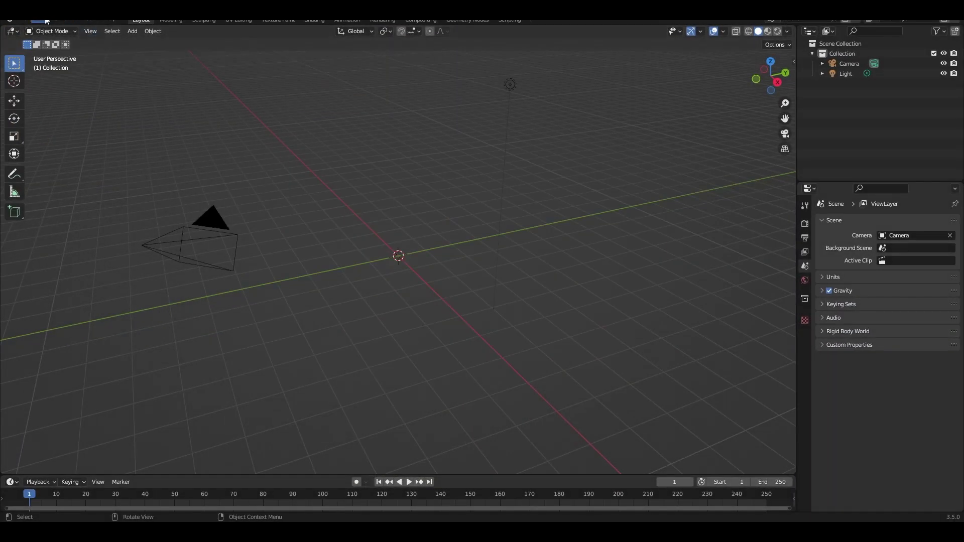
Switch to Blender, search the add-on preferences for "kit" to find KitBash3D Cargo, and save the preferences.
{"action": "left_click", "coordinate": [45, 20]}
{"action": "left_click", "coordinate": [84, 161]}
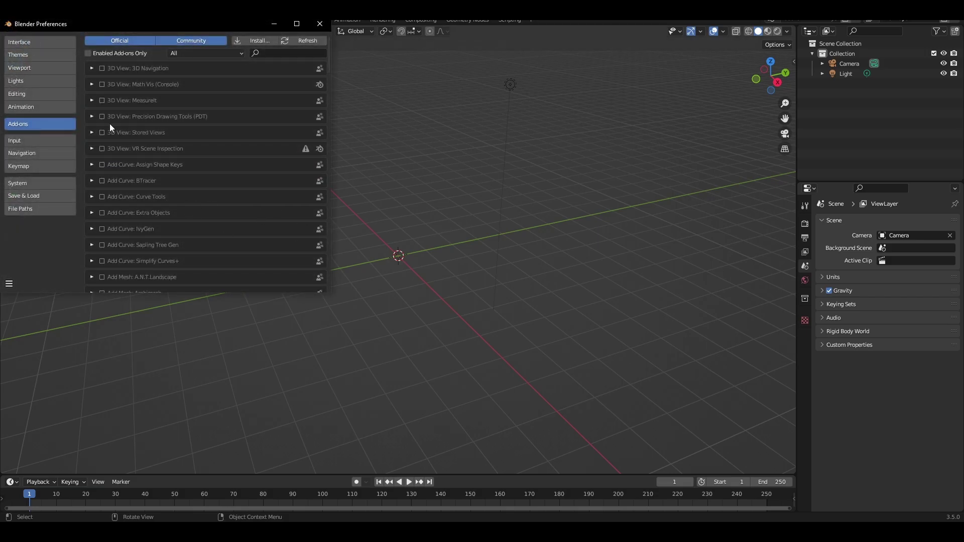
{"action": "left_click_drag", "start_coordinate": [237, 27], "coordinate": [374, 55]}
{"action": "left_click", "coordinate": [408, 81]}
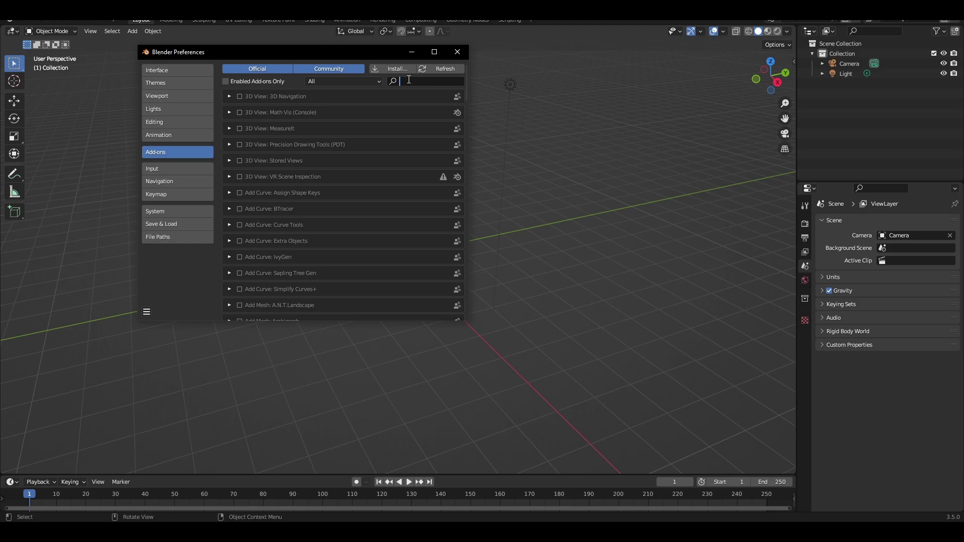
{"action": "type", "text": "kit"}
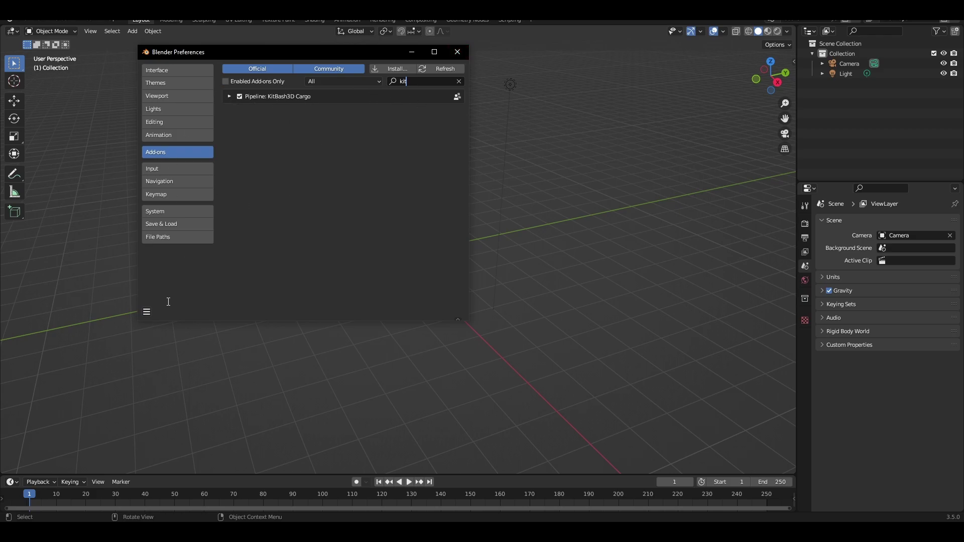
{"action": "left_click", "coordinate": [147, 312]}
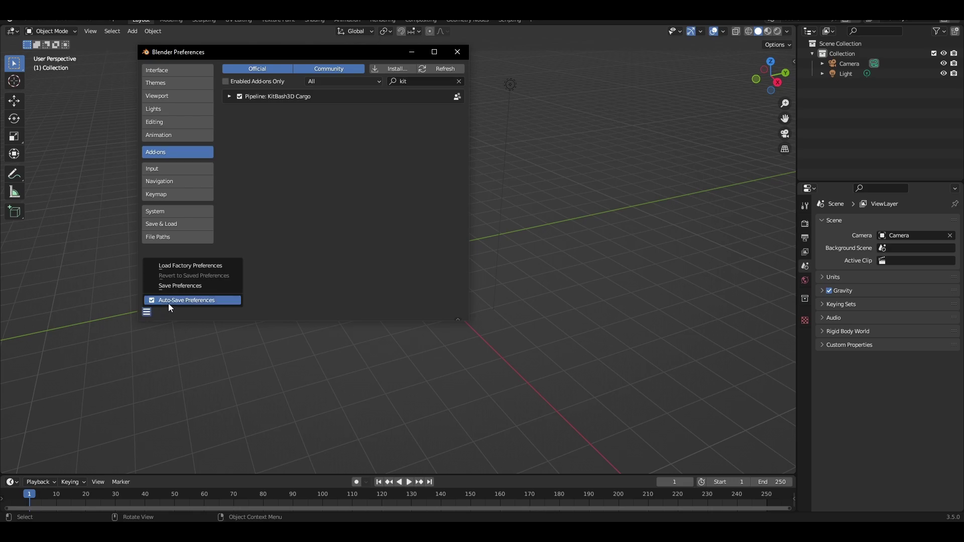
{"action": "left_click", "coordinate": [193, 287]}
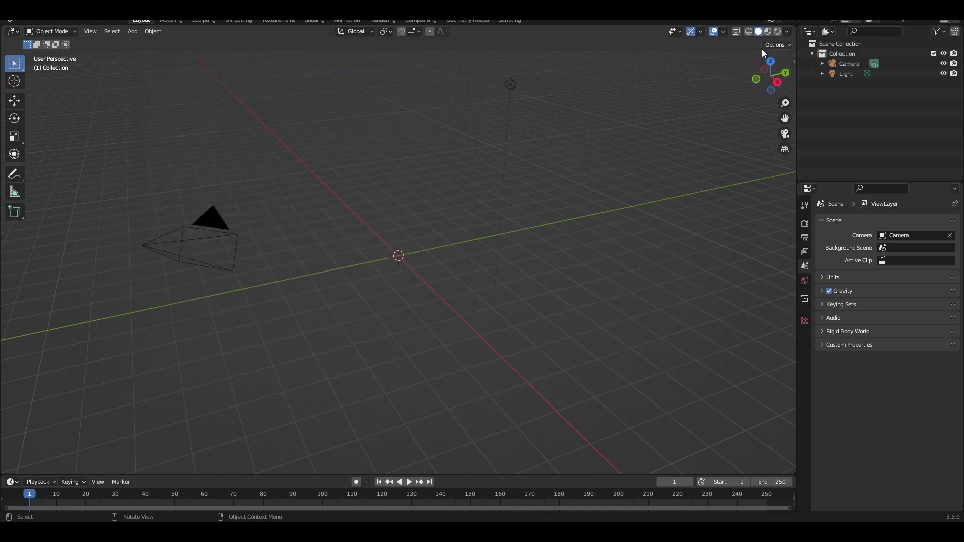
Deactivate and reactivate Cargo in the viewport's KitBash3D settings.
{"action": "key", "text": "n"}
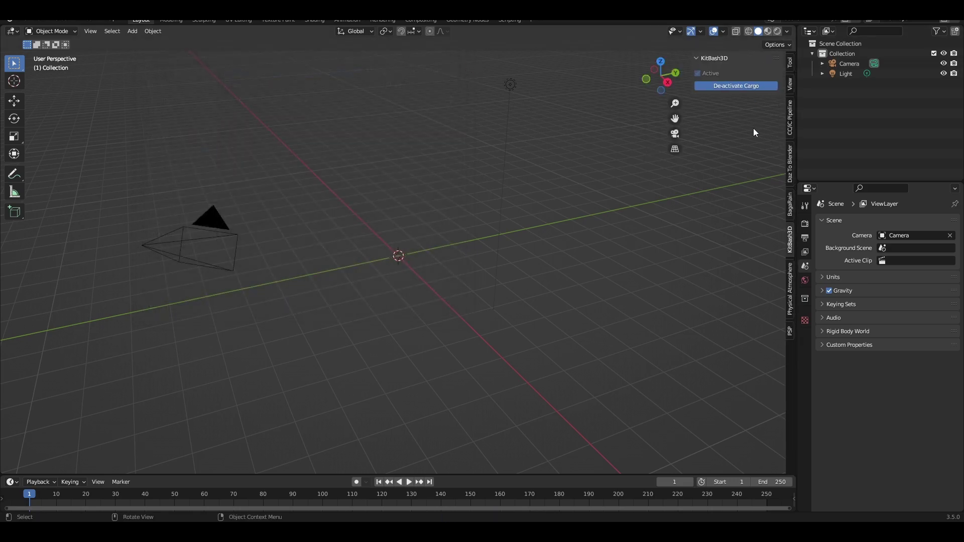
{"action": "left_click", "coordinate": [745, 86]}
{"action": "left_click", "coordinate": [752, 89]}
{"action": "key", "text": "n"}
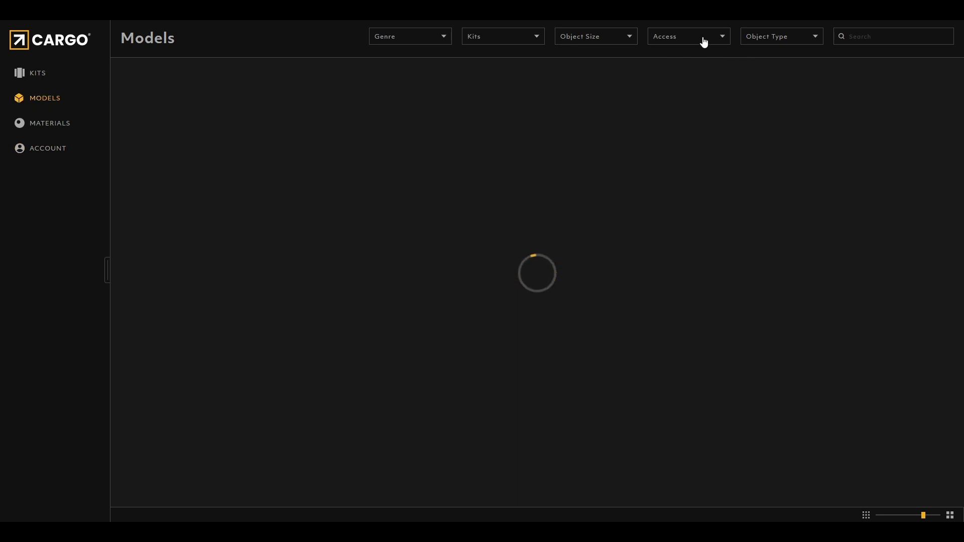
Switch to Cargo and limit the models library to Free access.
{"action": "left_click", "coordinate": [703, 40]}
{"action": "left_click", "coordinate": [691, 75]}
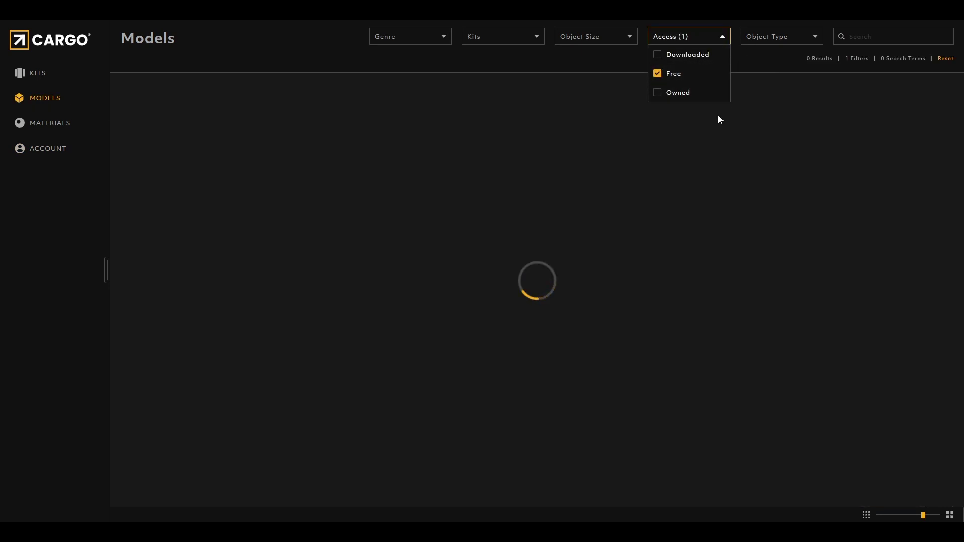
{"action": "left_click", "coordinate": [525, 71]}
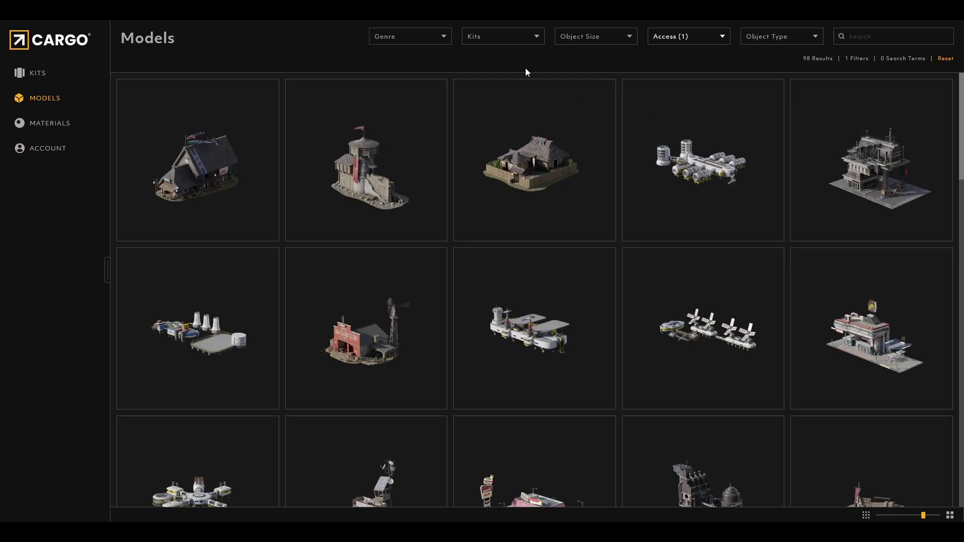
Open the General Store model, look through its preview images, and close its details.
{"action": "left_click", "coordinate": [188, 150]}
{"action": "left_click", "coordinate": [947, 168]}
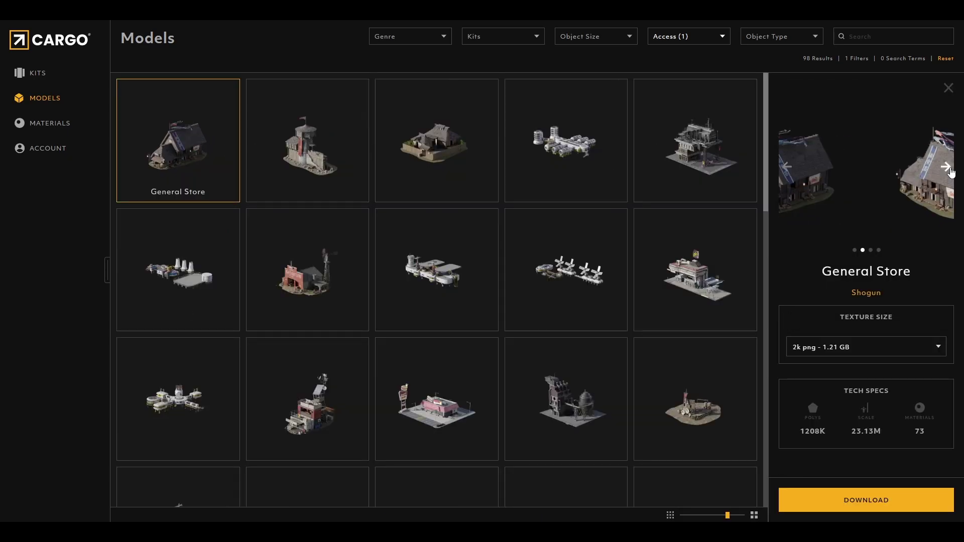
{"action": "left_click", "coordinate": [947, 168]}
{"action": "left_click", "coordinate": [948, 88]}
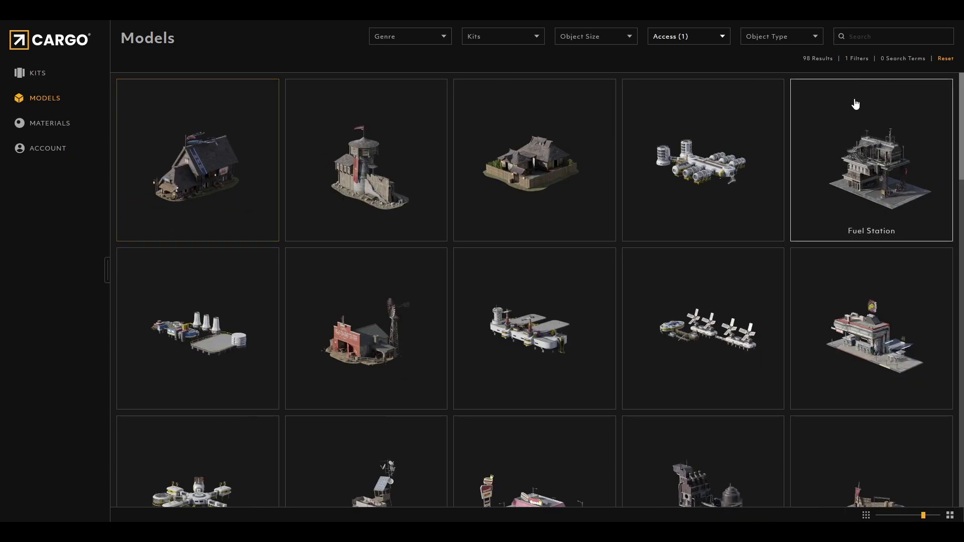
Open the Fuel Station model and browse its preview images as far as the third one.
{"action": "left_click", "coordinate": [866, 172]}
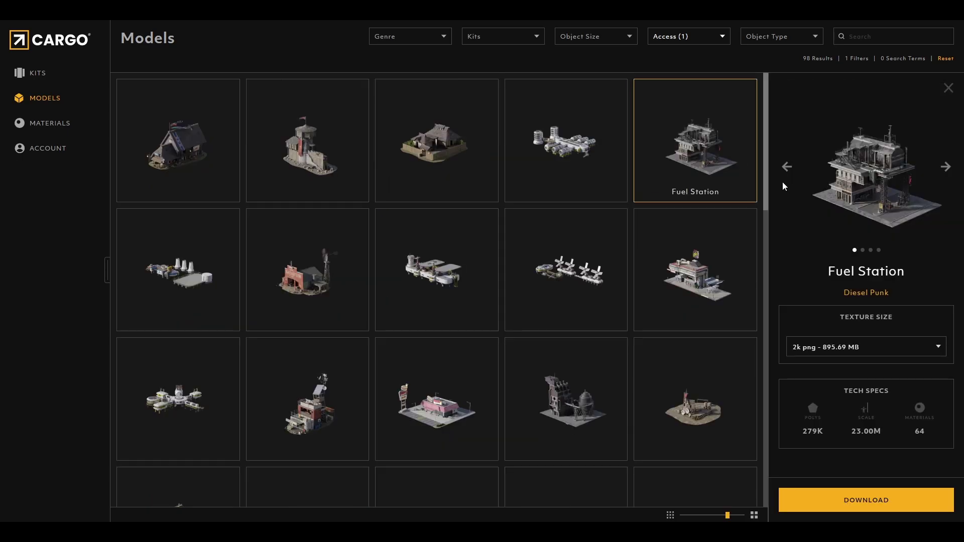
{"action": "left_click", "coordinate": [947, 167]}
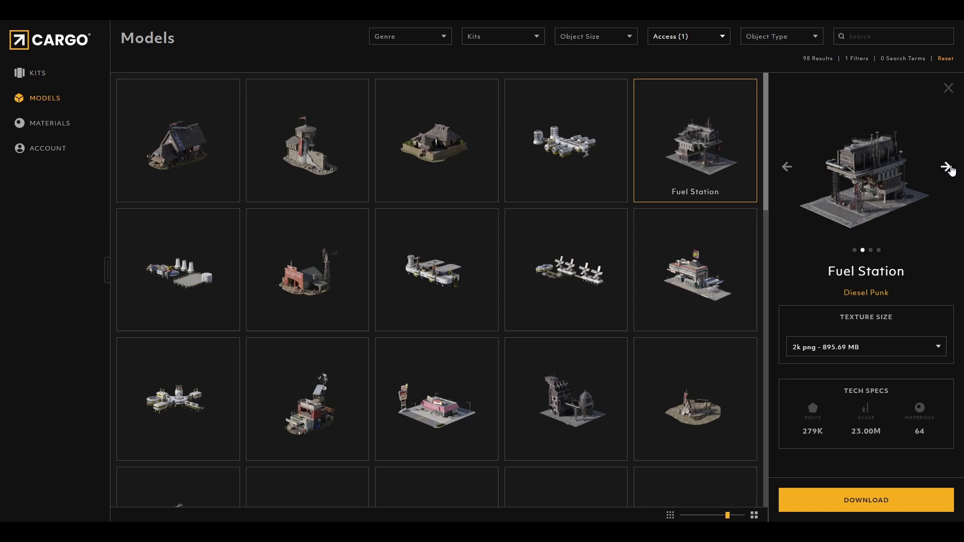
{"action": "left_click", "coordinate": [947, 168]}
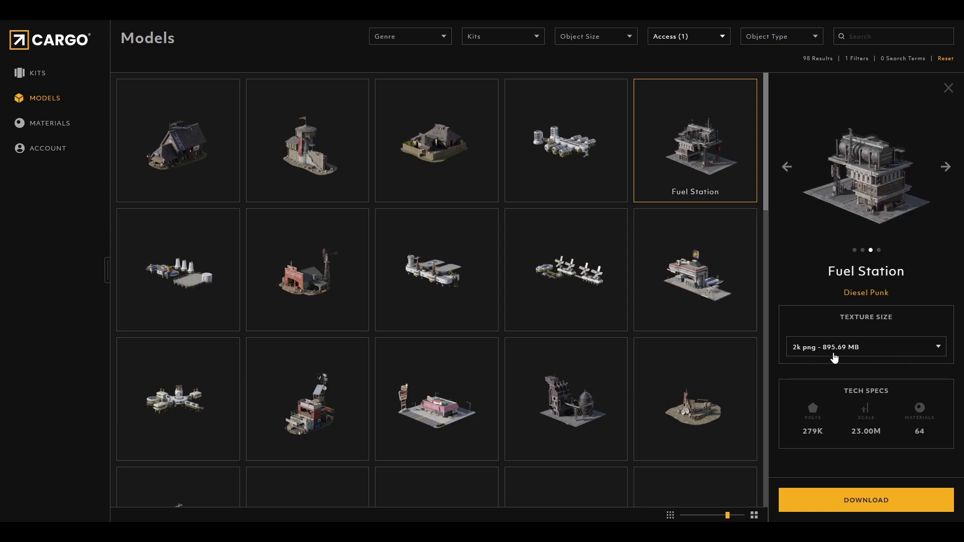
Review the Fuel Station's texture sizes, choose 2k png, and download the model.
{"action": "left_click", "coordinate": [916, 354]}
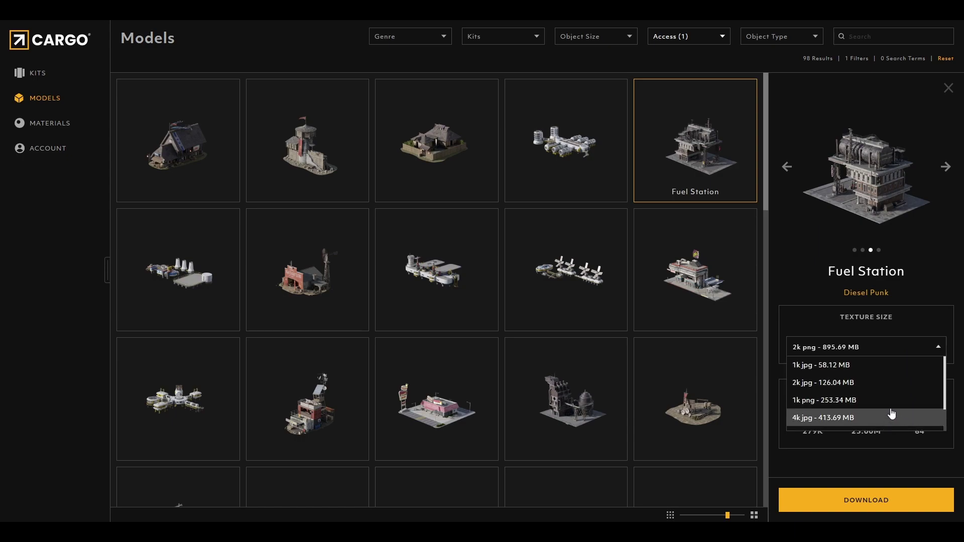
{"action": "scroll", "coordinate": [892, 413], "scroll_direction": "down", "scroll_amount": 1}
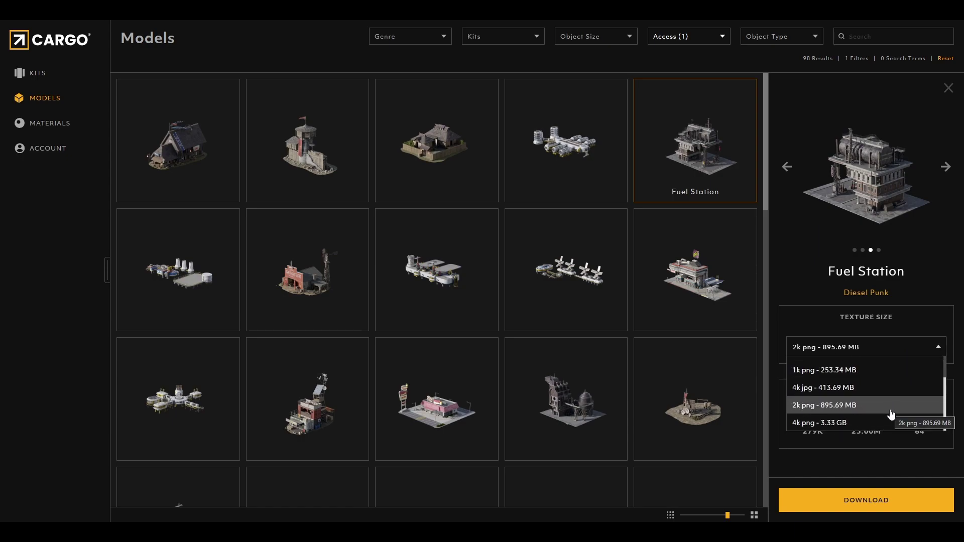
{"action": "scroll", "coordinate": [892, 414], "scroll_direction": "up", "scroll_amount": 1}
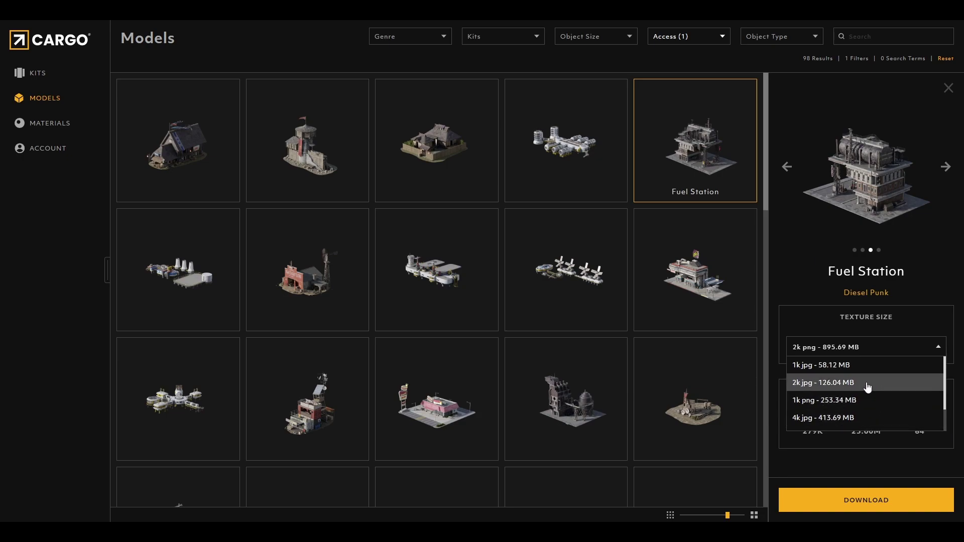
{"action": "scroll", "coordinate": [869, 401], "scroll_direction": "down", "scroll_amount": 1}
{"action": "left_click", "coordinate": [869, 407]}
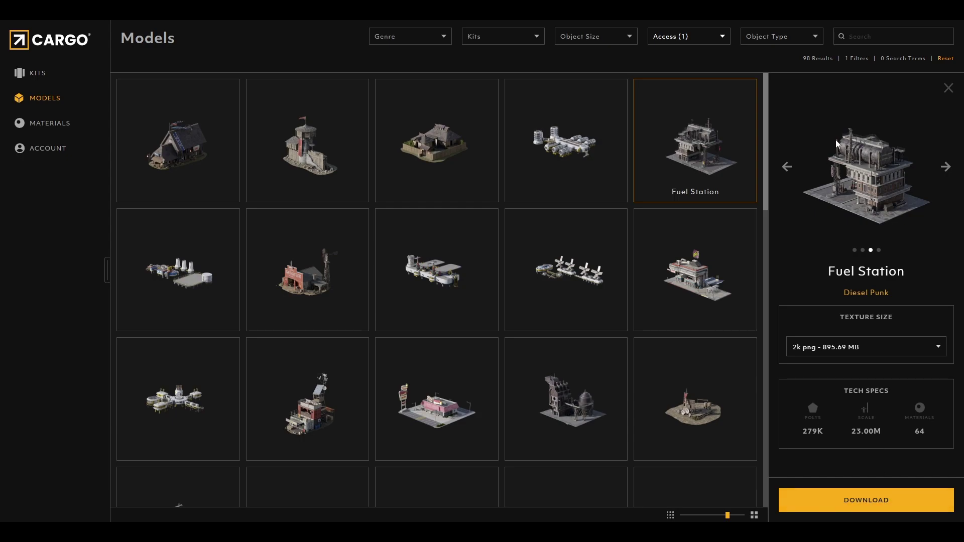
{"action": "left_click", "coordinate": [897, 507]}
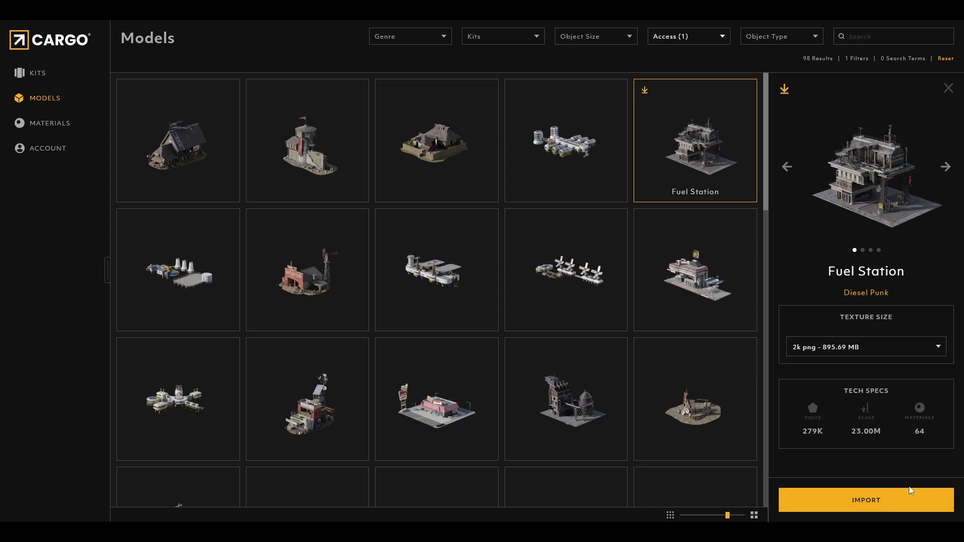
Import the Fuel Station model into Blender and switch to Blender to view the whole building.
{"action": "left_click", "coordinate": [876, 505]}
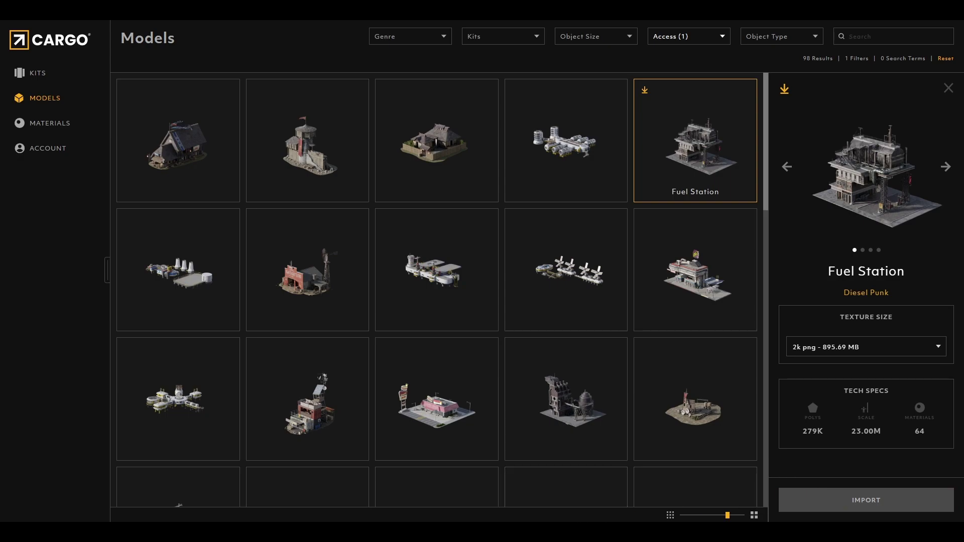
{"action": "mouse_move", "coordinate": [519, 532]}
{"action": "mouse_move", "coordinate": [600, 532]}
{"action": "left_click", "coordinate": [593, 491]}
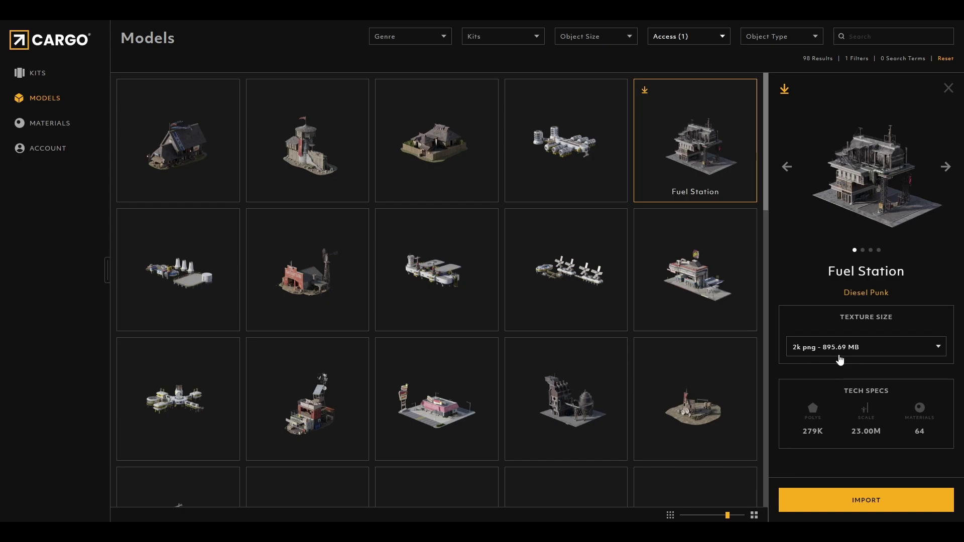
{"action": "key", "text": "Print"}
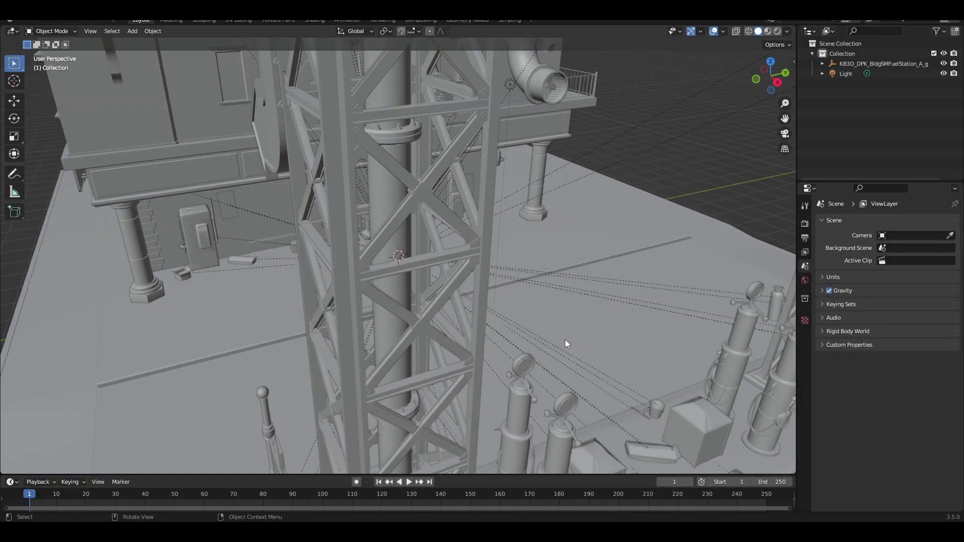
{"action": "scroll", "coordinate": [576, 328], "scroll_direction": "down", "scroll_amount": 10}
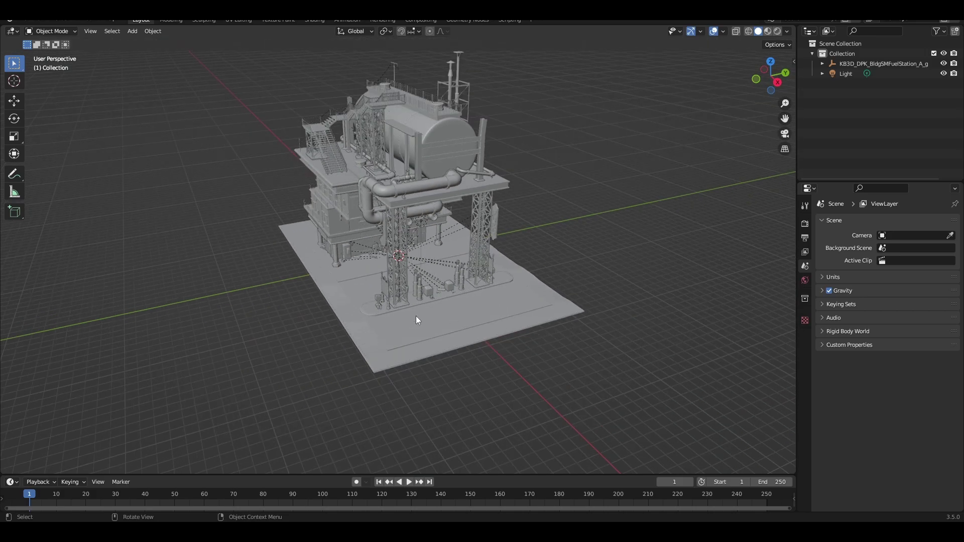
{"action": "middle_click_drag", "start_coordinate": [415, 315], "coordinate": [523, 300]}
{"action": "scroll", "coordinate": [523, 301], "scroll_direction": "up", "scroll_amount": 3}
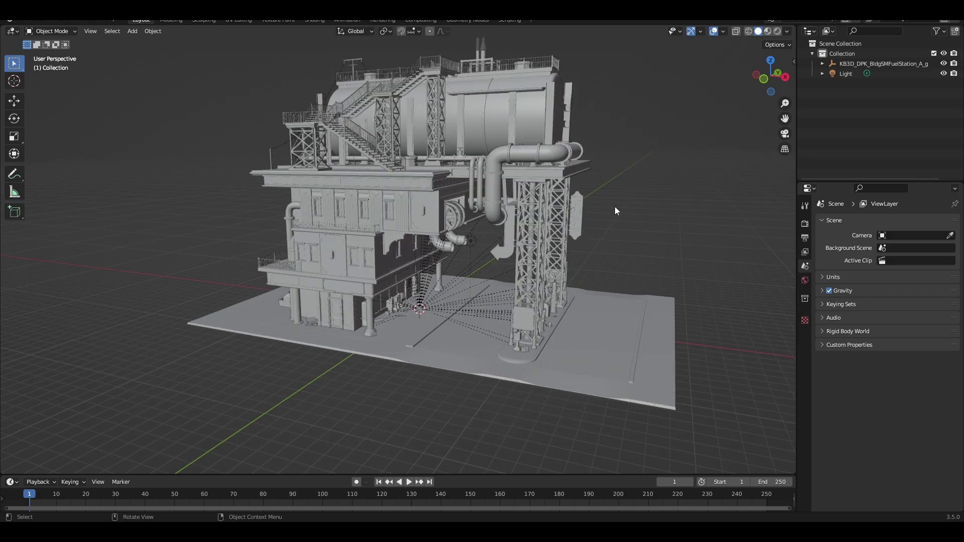
Turn off Ambient Occlusion for Eevee and show the viewport in Rendered shading.
{"action": "left_click", "coordinate": [805, 223]}
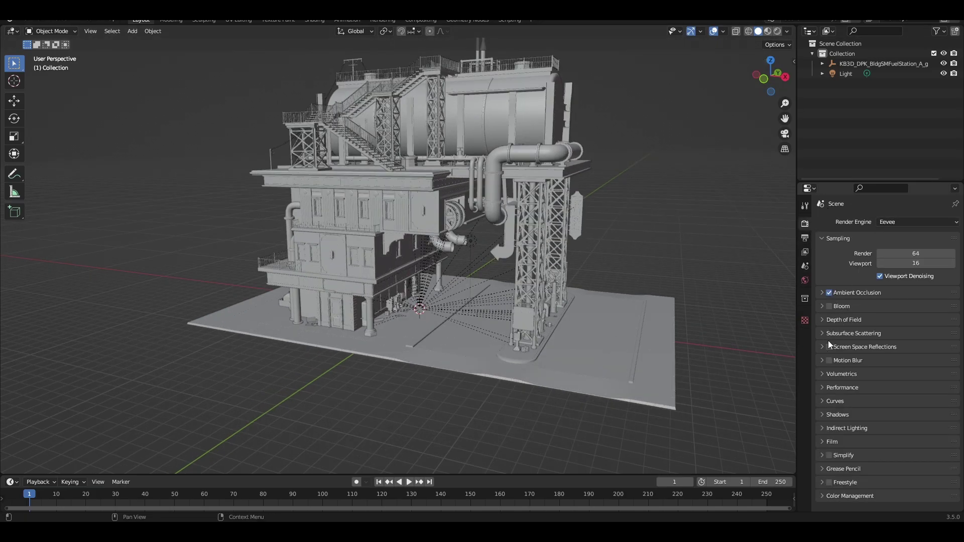
{"action": "left_click", "coordinate": [829, 293]}
{"action": "left_click", "coordinate": [780, 32]}
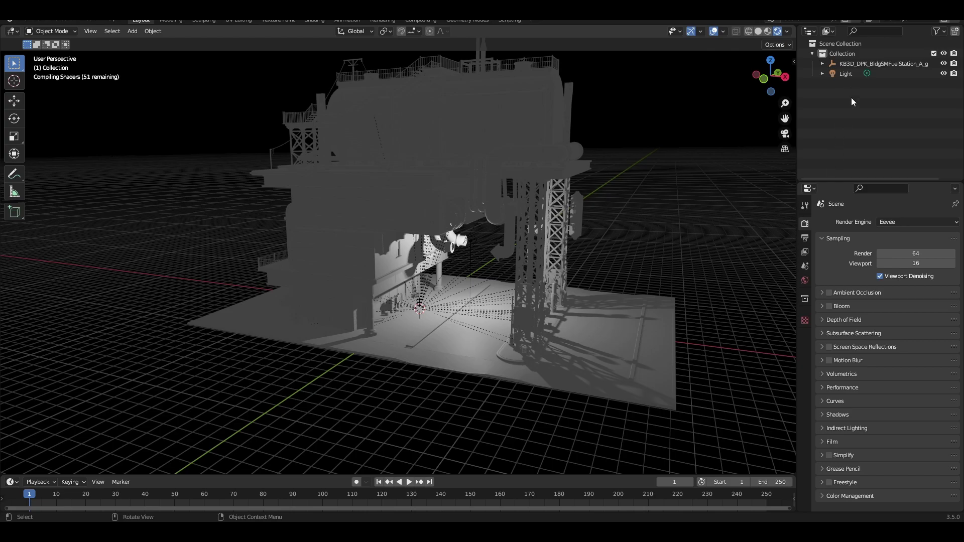
{"action": "scroll", "coordinate": [592, 177], "scroll_direction": "down", "scroll_amount": 1}
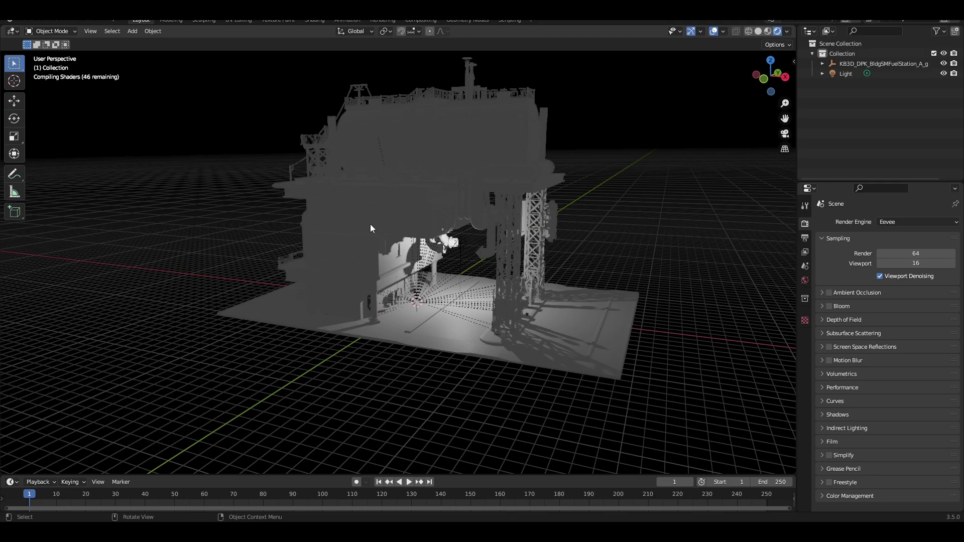
{"action": "scroll", "coordinate": [370, 229], "scroll_direction": "down", "scroll_amount": 1}
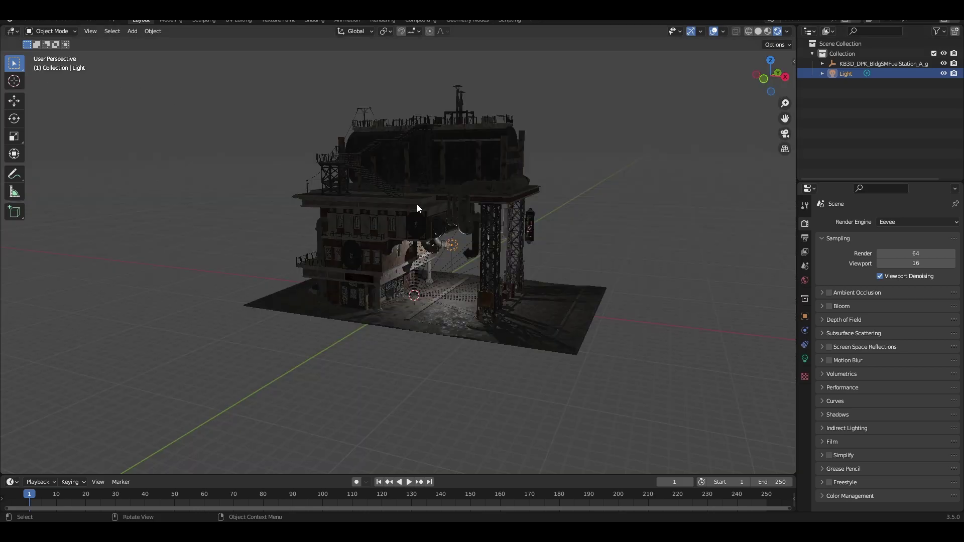
Move the light along X beyond the building, raise it above roof height, and show the viewport in Rendered shading.
{"action": "left_click", "coordinate": [759, 32]}
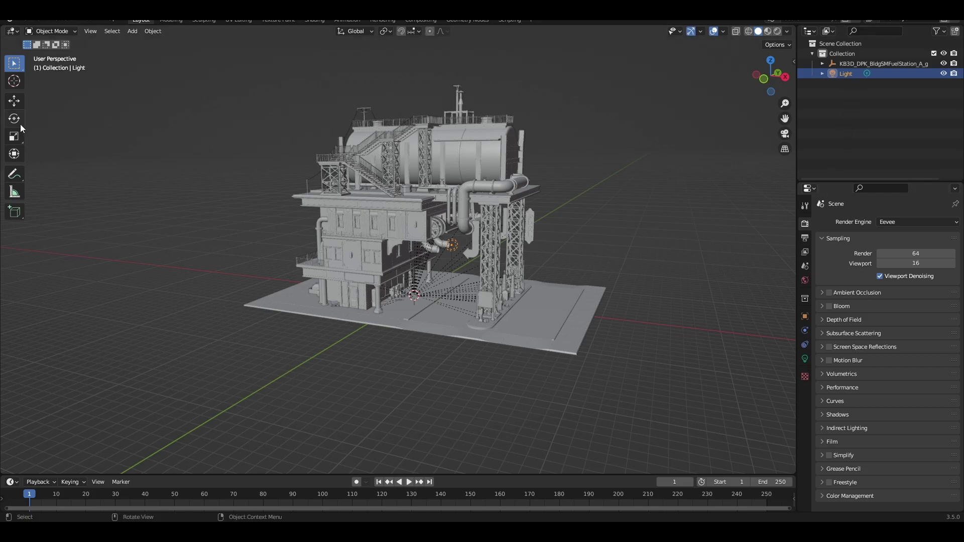
{"action": "left_click", "coordinate": [14, 102]}
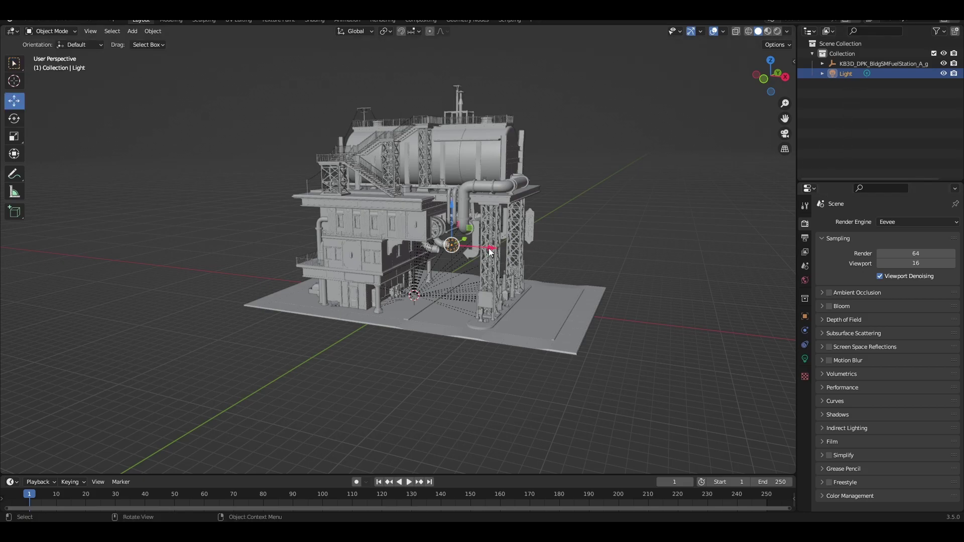
{"action": "left_click_drag", "start_coordinate": [501, 252], "coordinate": [648, 266]}
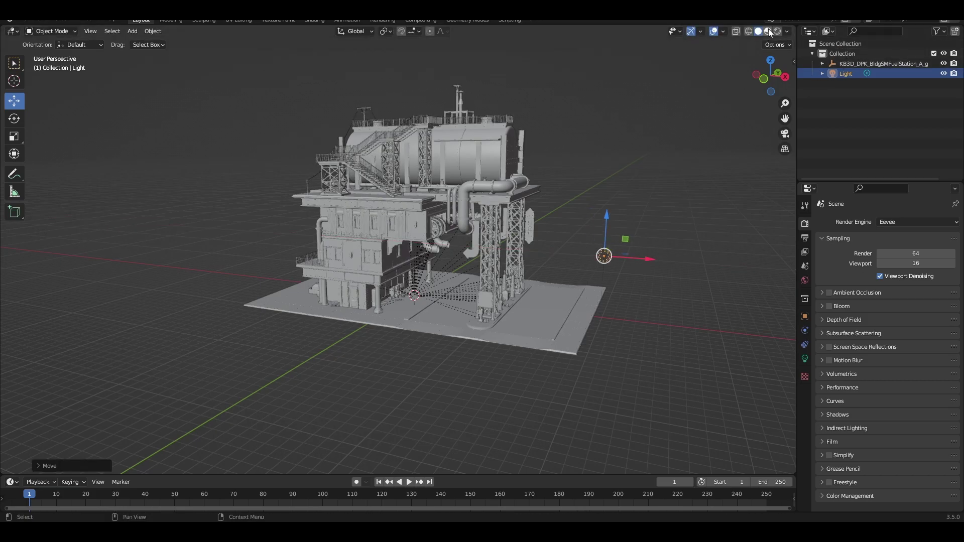
{"action": "left_click", "coordinate": [768, 31]}
{"action": "left_click_drag", "start_coordinate": [608, 219], "coordinate": [616, 46]}
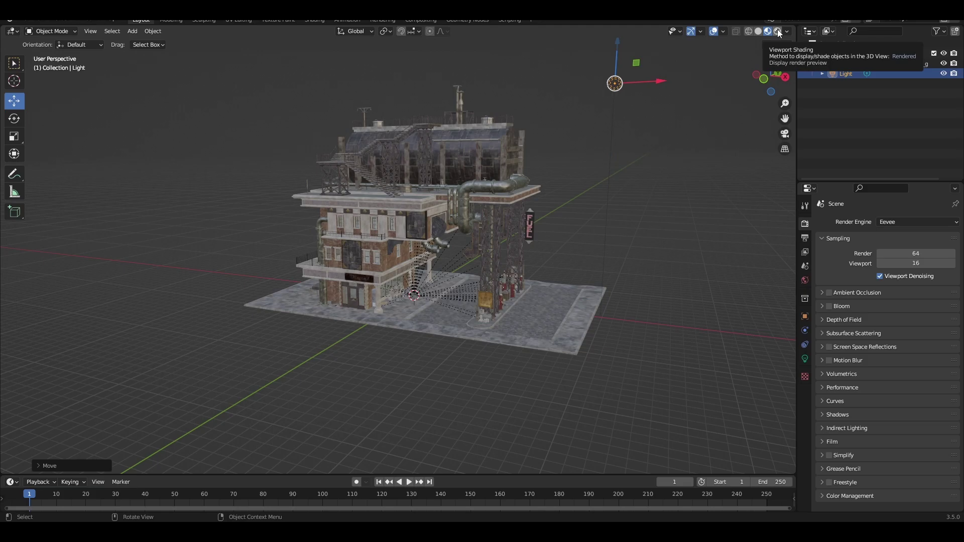
{"action": "left_click", "coordinate": [778, 31]}
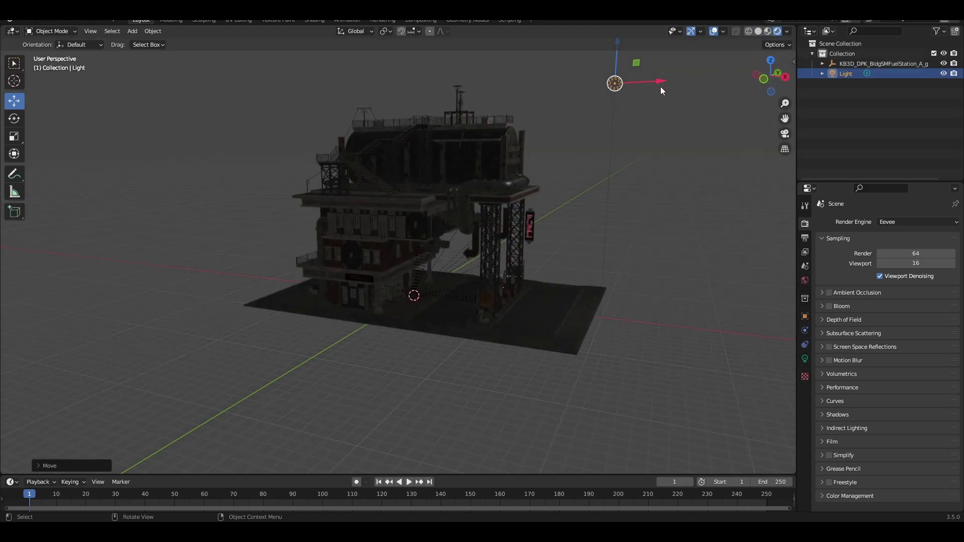
Change the light to a Sun, try a strength of 200, and set the strength to 20.
{"action": "left_click", "coordinate": [806, 359]}
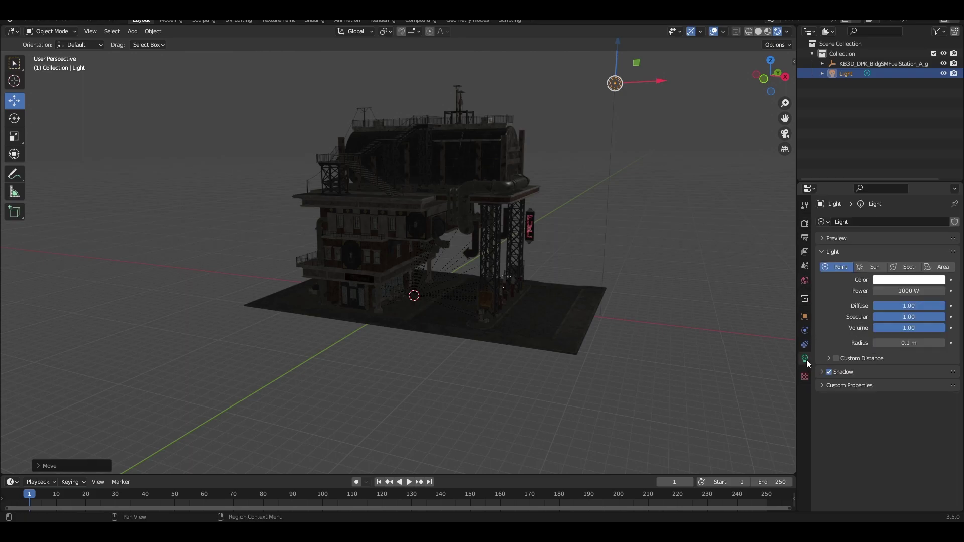
{"action": "left_click", "coordinate": [855, 267]}
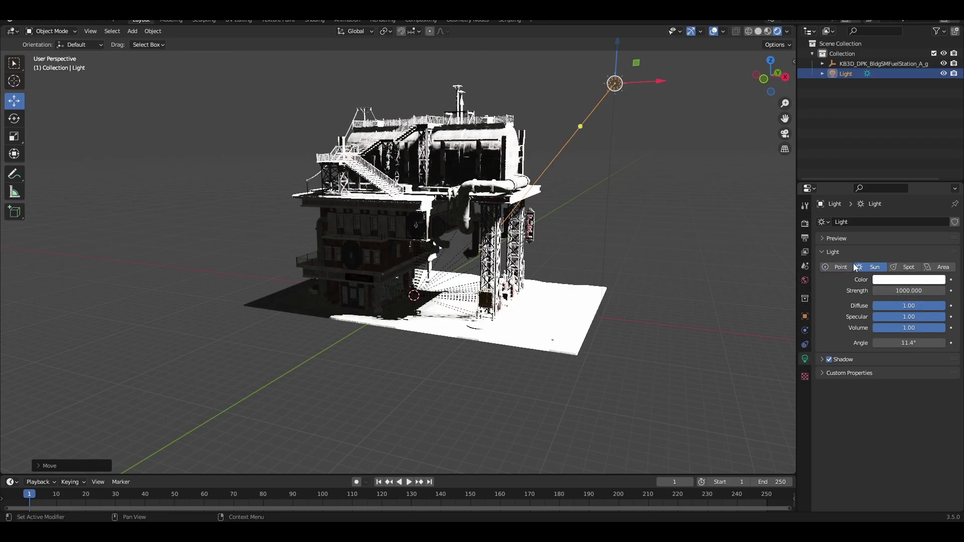
{"action": "left_click", "coordinate": [905, 291]}
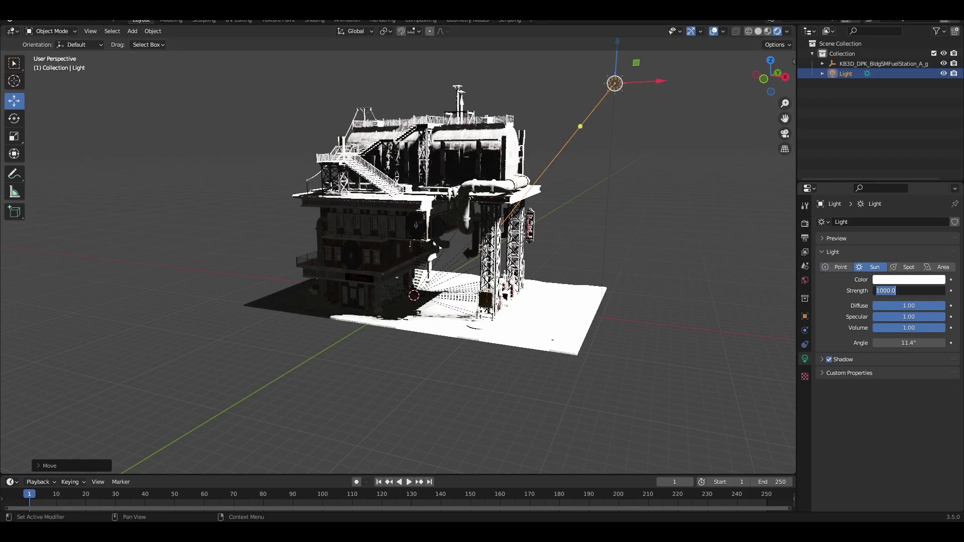
{"action": "type", "text": "200"}
{"action": "key", "text": "Return"}
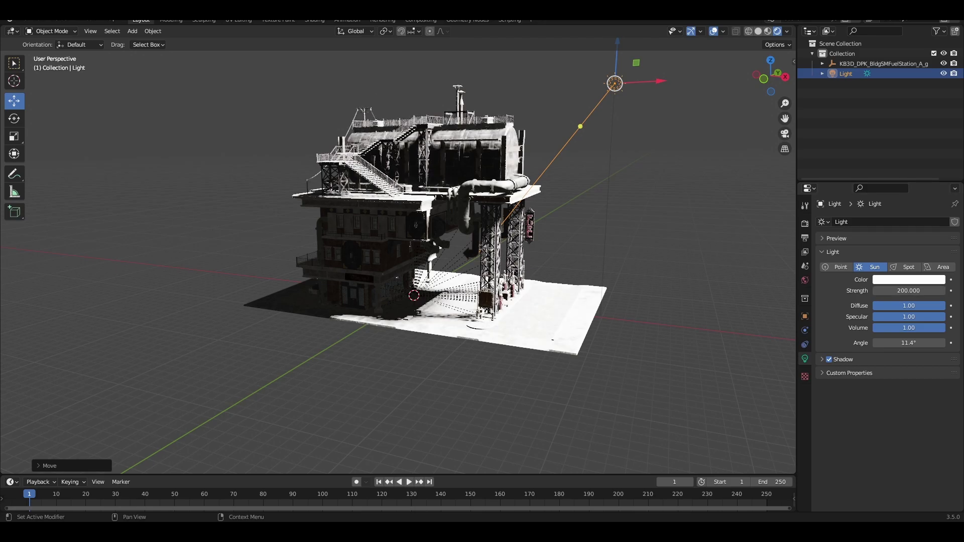
{"action": "left_click", "coordinate": [909, 290]}
{"action": "type", "text": "20"}
{"action": "key", "text": "Return"}
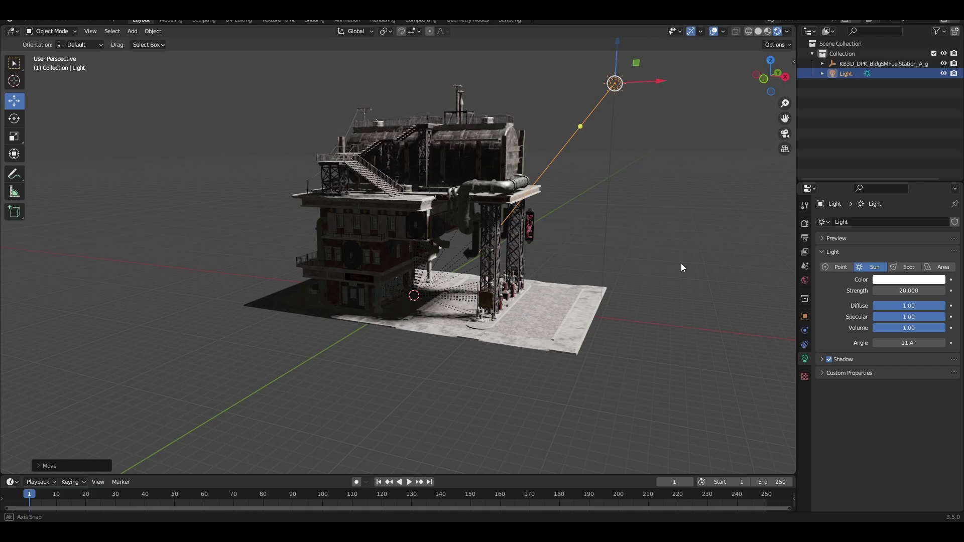
Examine the sunlit fuel station's textures up close, including the pipes, support towers and FUEL sign.
{"action": "middle_click_drag", "start_coordinate": [681, 264], "coordinate": [591, 280]}
{"action": "scroll", "coordinate": [653, 250], "scroll_direction": "up", "scroll_amount": 4}
{"action": "scroll", "coordinate": [591, 282], "scroll_direction": "up", "scroll_amount": 5}
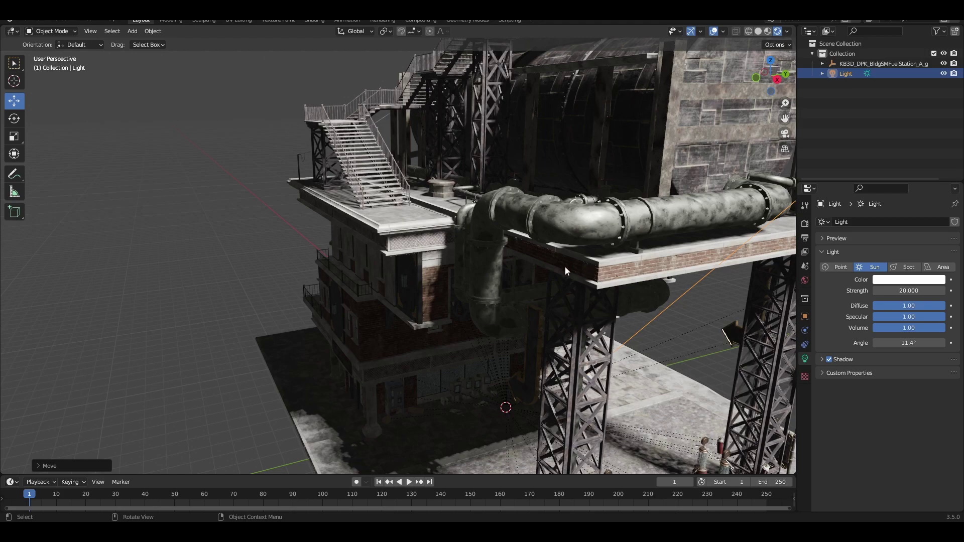
{"action": "scroll", "coordinate": [565, 267], "scroll_direction": "down", "scroll_amount": 5}
{"action": "middle_click_drag", "start_coordinate": [521, 266], "coordinate": [601, 239]}
{"action": "scroll", "coordinate": [734, 300], "scroll_direction": "up", "scroll_amount": 3}
{"action": "middle_click_drag", "start_coordinate": [730, 298], "coordinate": [631, 324]}
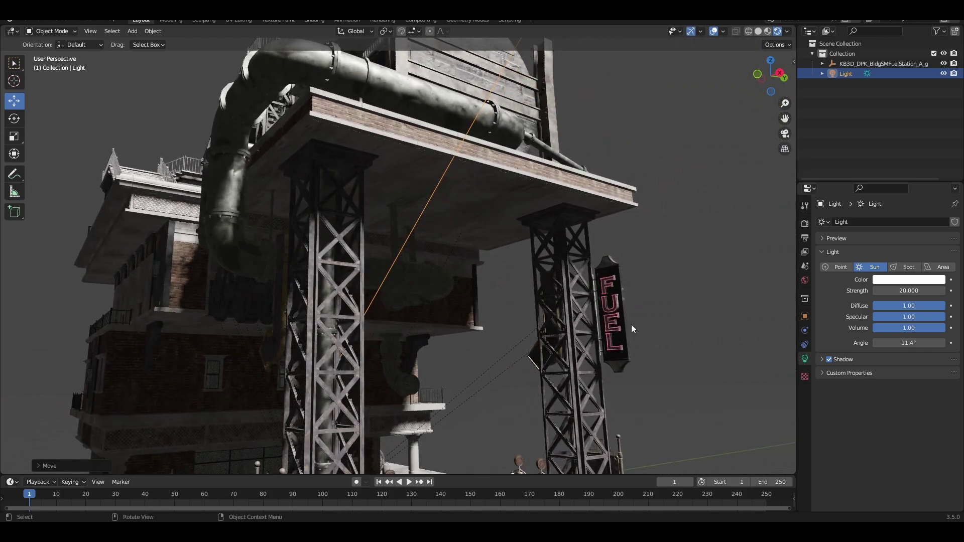
Enable Ambient Occlusion, Bloom and Screen Space Reflections for Eevee, and view the building from other angles.
{"action": "left_click", "coordinate": [806, 252]}
{"action": "left_click", "coordinate": [805, 238]}
{"action": "left_click", "coordinate": [805, 223]}
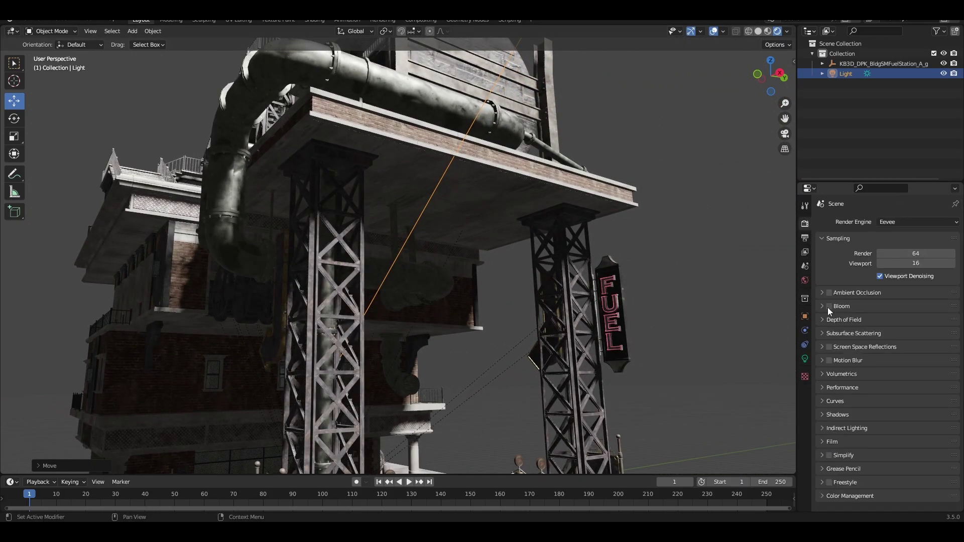
{"action": "left_click", "coordinate": [830, 293]}
{"action": "left_click", "coordinate": [829, 307]}
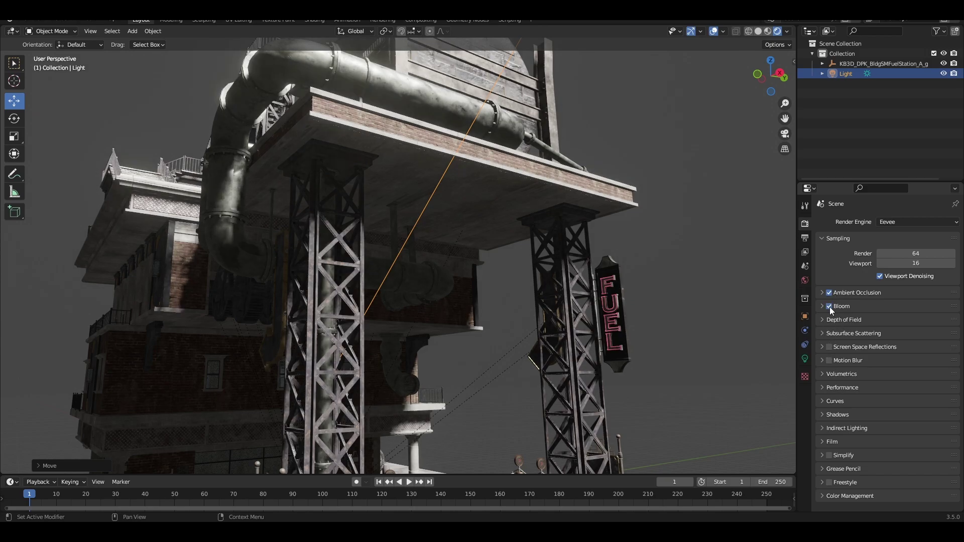
{"action": "left_click", "coordinate": [830, 347]}
{"action": "scroll", "coordinate": [672, 350], "scroll_direction": "down", "scroll_amount": 10}
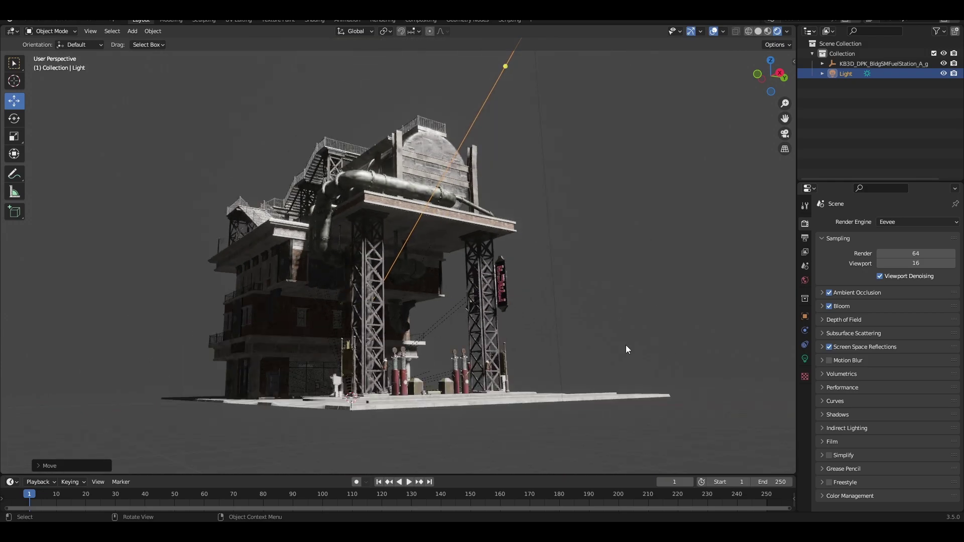
{"action": "scroll", "coordinate": [562, 313], "scroll_direction": "up", "scroll_amount": 5}
{"action": "middle_click_drag", "start_coordinate": [562, 313], "coordinate": [617, 330]}
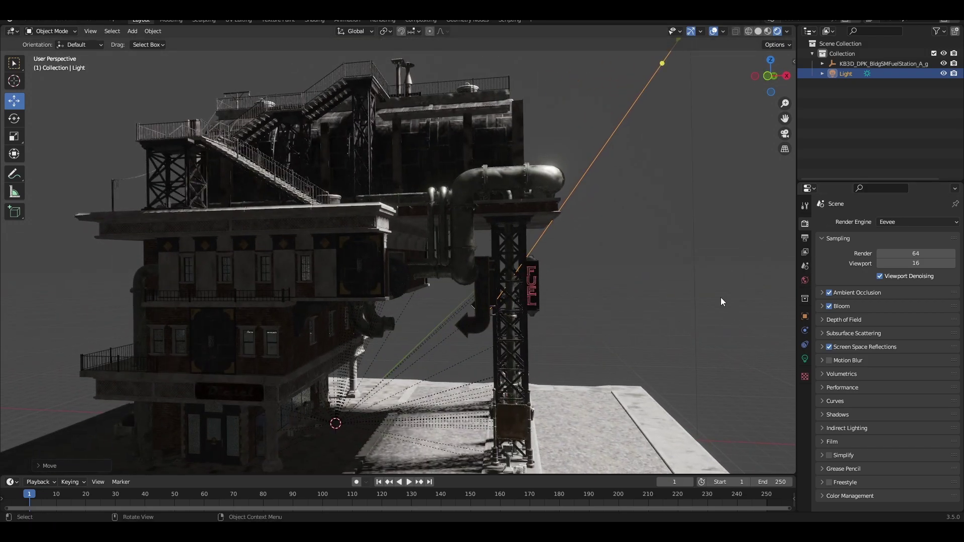
Try a strength of 2 for the Sun light, and set its strength to 0.5.
{"action": "left_click", "coordinate": [806, 359]}
{"action": "left_click", "coordinate": [929, 291]}
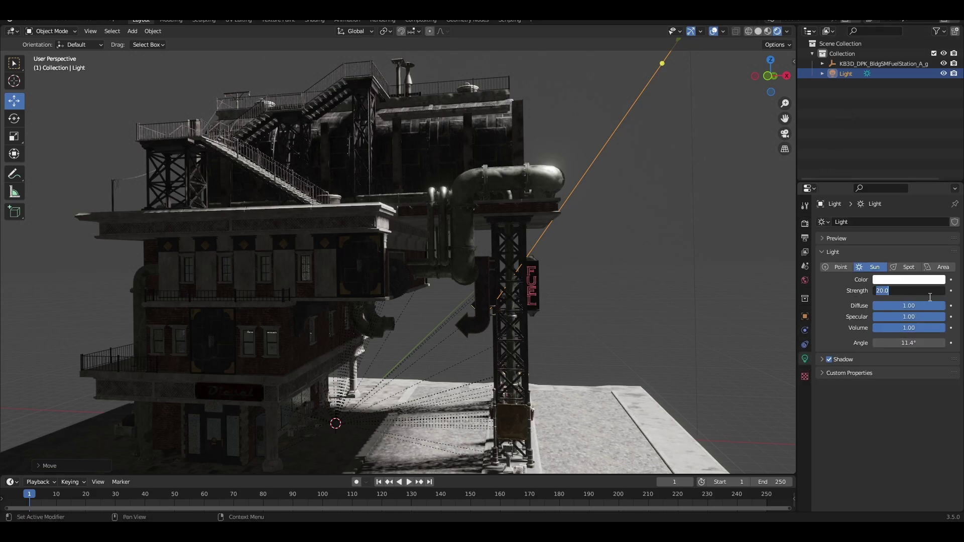
{"action": "type", "text": "3"}
{"action": "key", "text": "Return"}
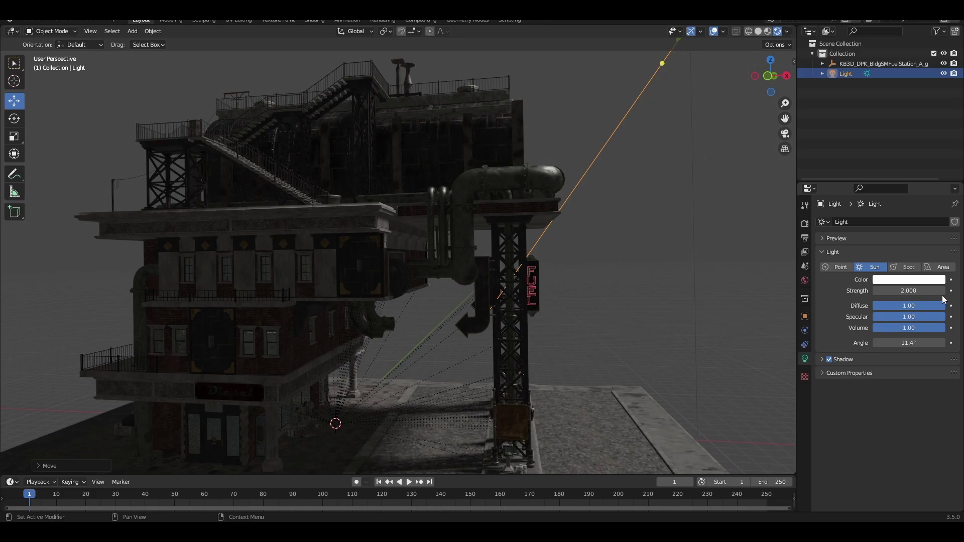
{"action": "left_click", "coordinate": [908, 291]}
{"action": "type", "text": "0.5"}
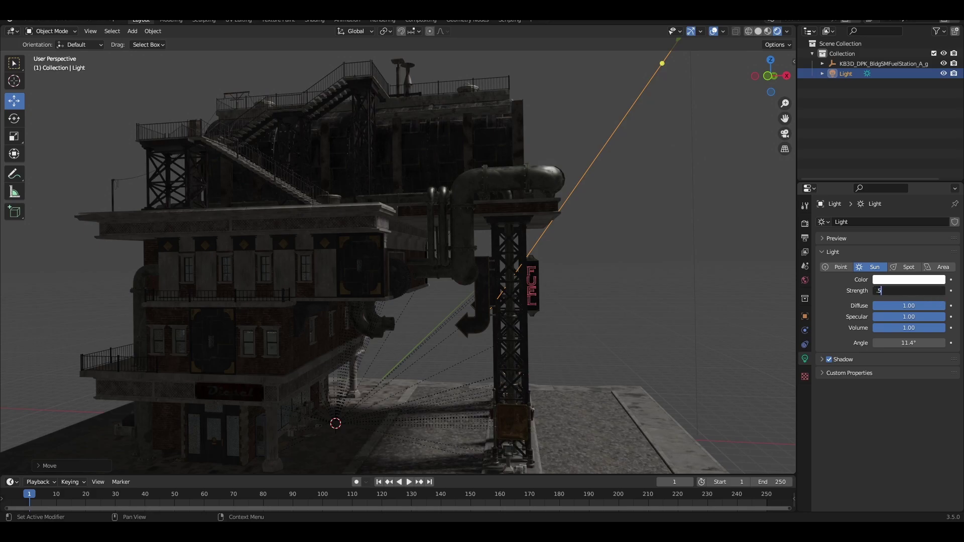
{"action": "key", "text": "Return"}
{"action": "scroll", "coordinate": [575, 308], "scroll_direction": "up", "scroll_amount": 5}
{"action": "scroll", "coordinate": [652, 330], "scroll_direction": "down", "scroll_amount": 7}
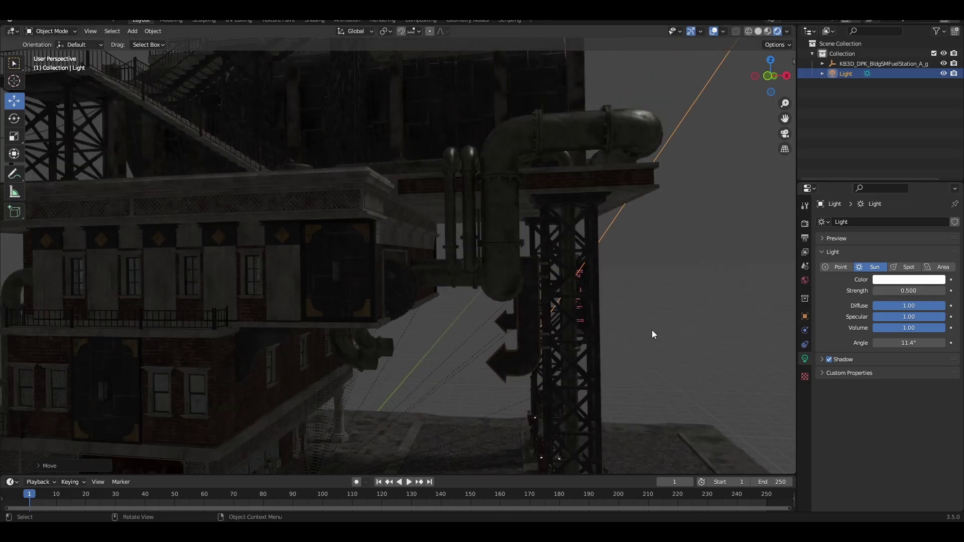
Raise the Sun light along Z, farther above the building.
{"action": "scroll", "coordinate": [646, 333], "scroll_direction": "down", "scroll_amount": 3}
{"action": "scroll", "coordinate": [646, 334], "scroll_direction": "down", "scroll_amount": 2}
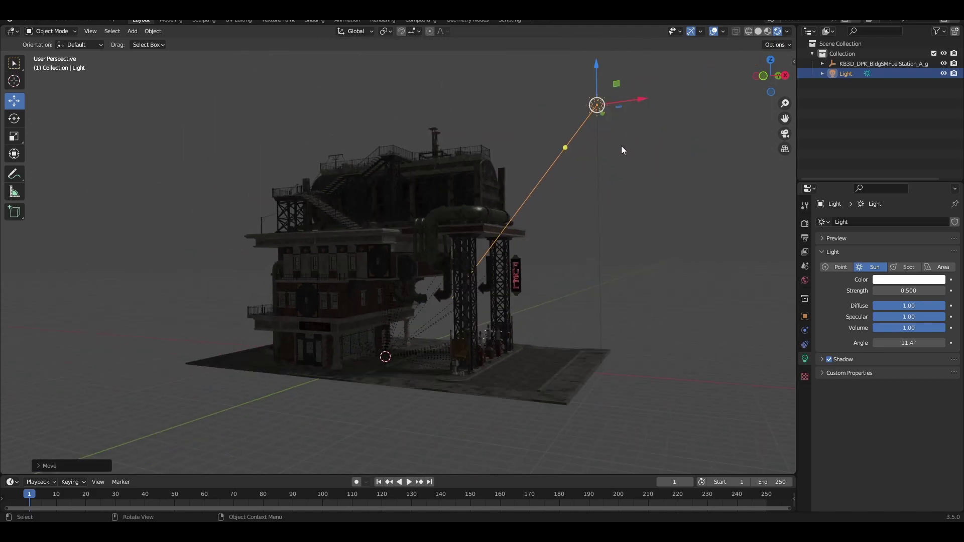
{"action": "left_click", "coordinate": [682, 201]}
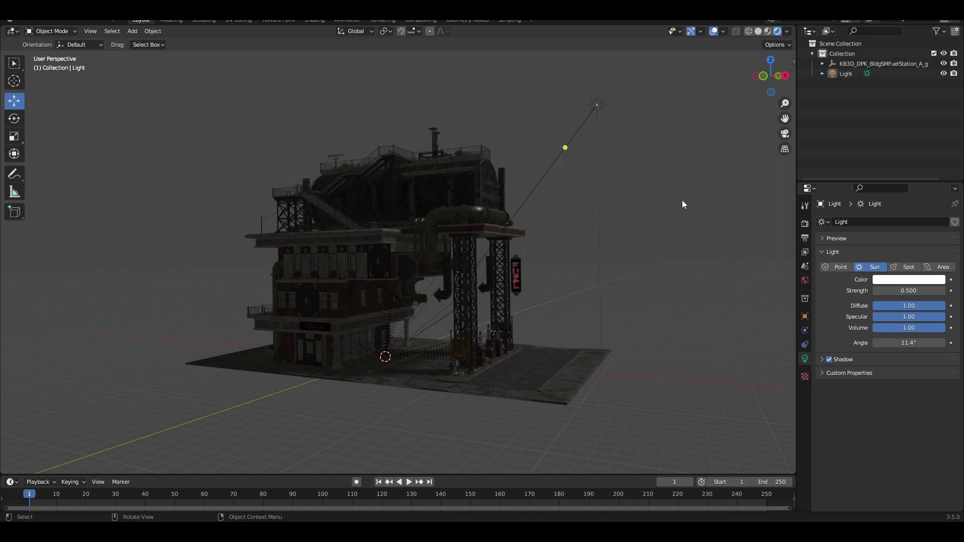
{"action": "left_click", "coordinate": [599, 110]}
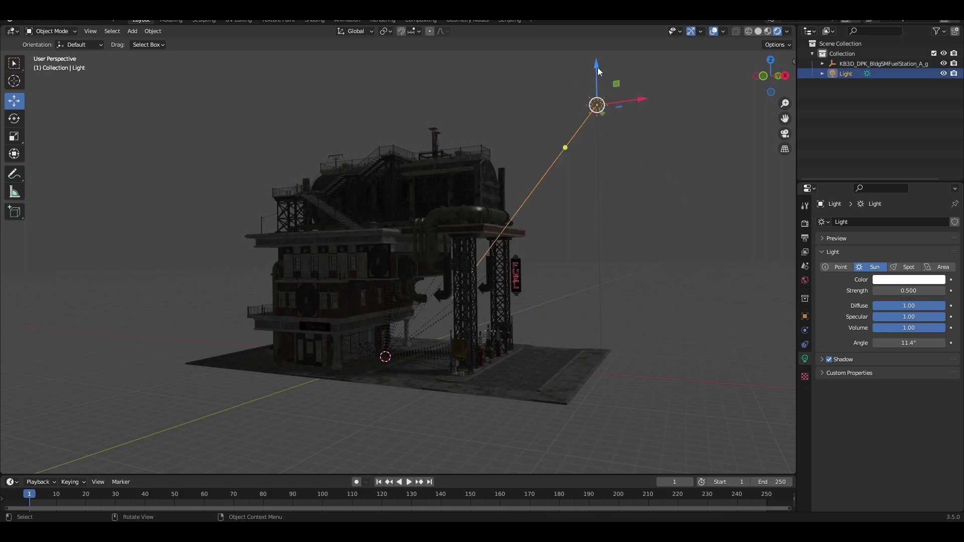
{"action": "left_click_drag", "start_coordinate": [597, 67], "coordinate": [608, 432]}
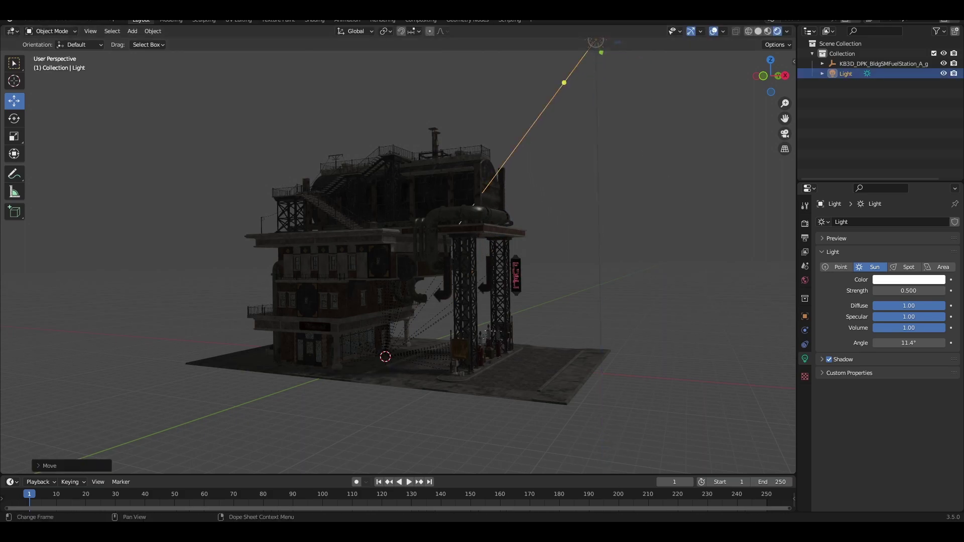
{"action": "scroll", "coordinate": [586, 263], "scroll_direction": "down", "scroll_amount": 1}
{"action": "middle_click_drag", "start_coordinate": [529, 262], "coordinate": [589, 294]}
{"action": "left_click", "coordinate": [643, 319]}
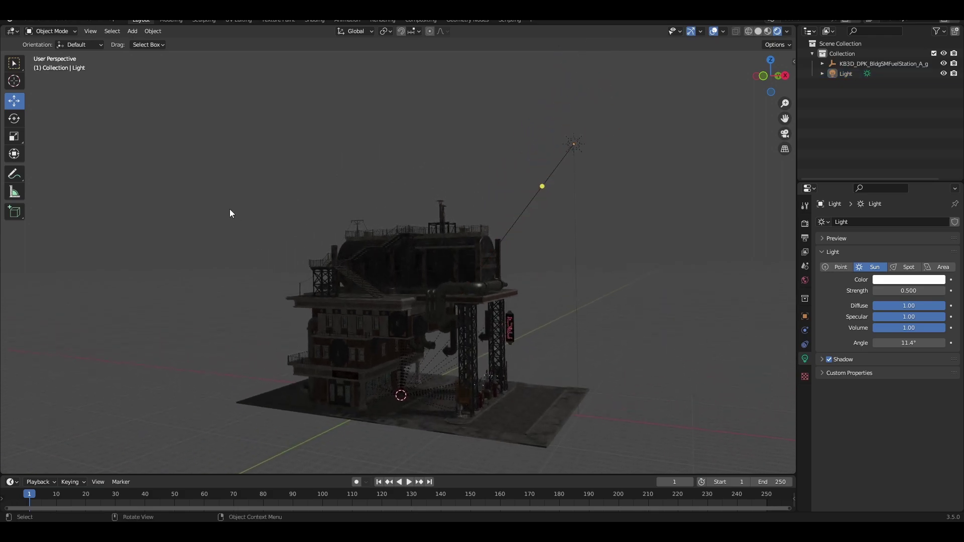
Select the fuel station without the light and pack the external resources into the file.
{"action": "left_click_drag", "start_coordinate": [194, 210], "coordinate": [580, 468]}
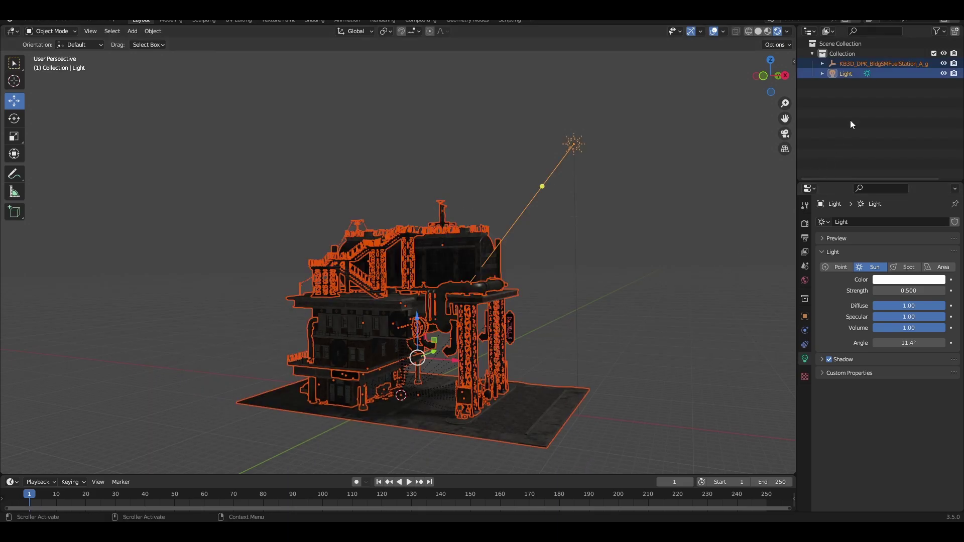
{"action": "left_click", "coordinate": [844, 75], "text": "ctrl"}
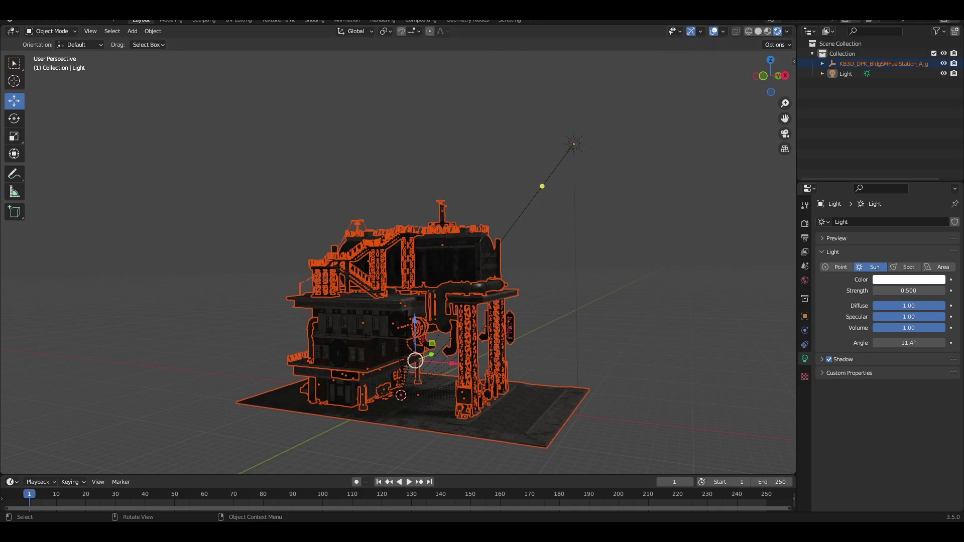
{"action": "left_click", "coordinate": [35, 21]}
{"action": "mouse_move", "coordinate": [22, 23]}
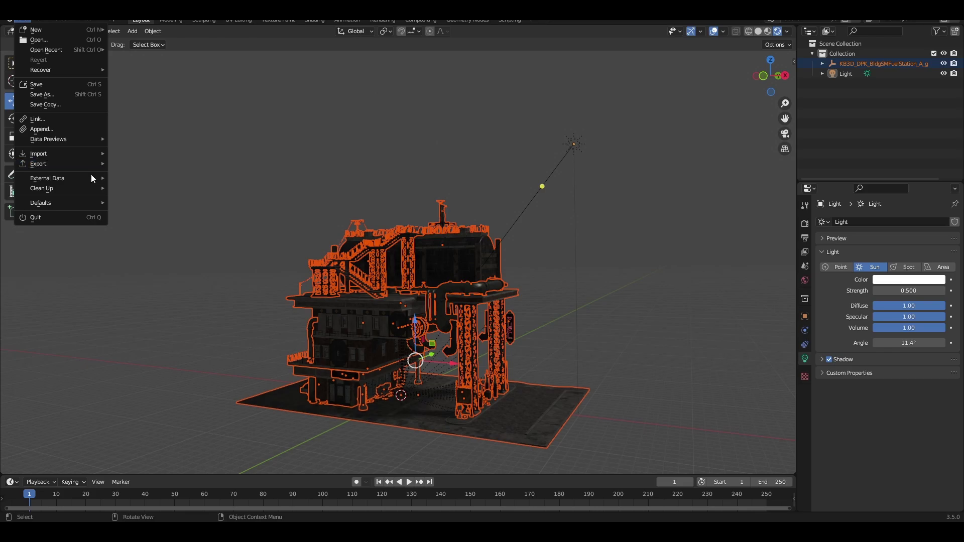
{"action": "mouse_move", "coordinate": [86, 180]}
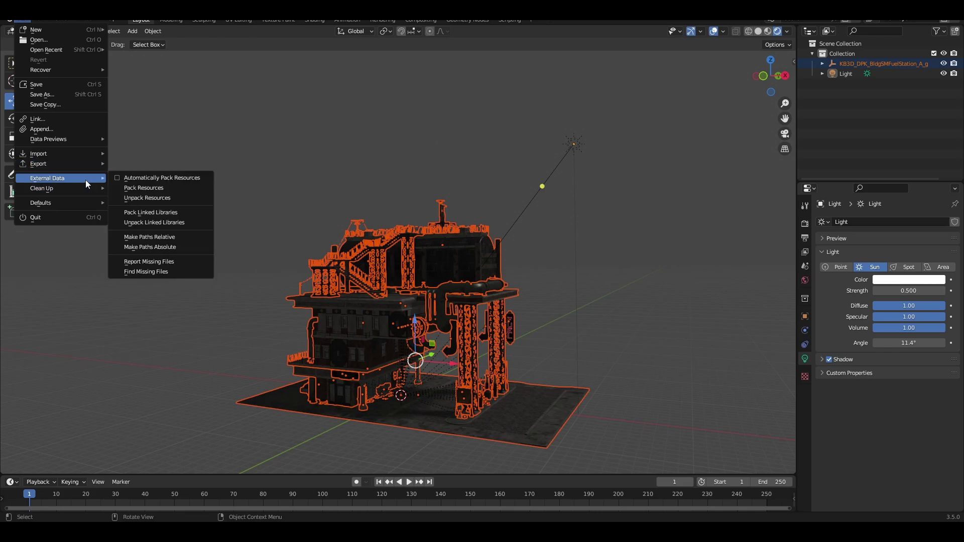
{"action": "left_click", "coordinate": [182, 191]}
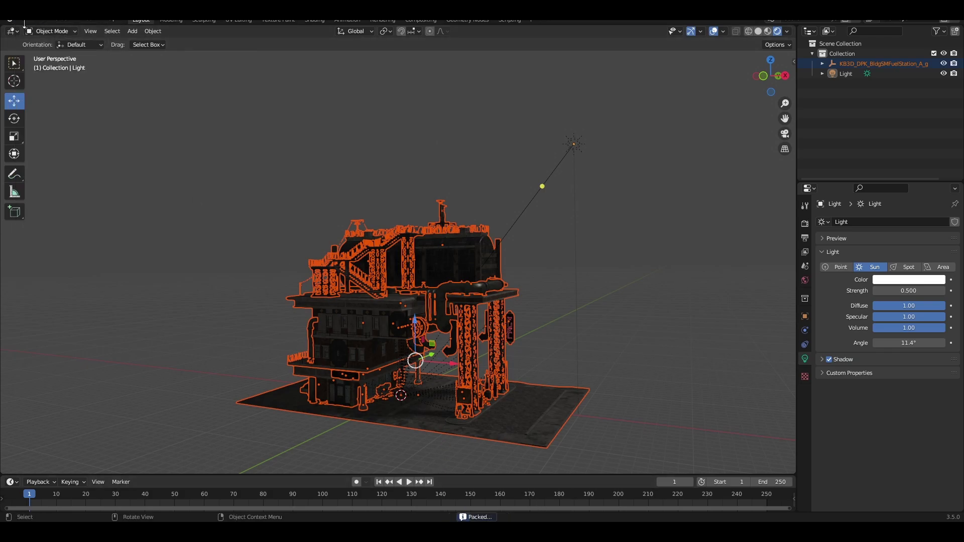
{"action": "left_click", "coordinate": [251, 117]}
Export the scene as untitled.fbx to the Downloads folder, with Path Mode set to Copy and textures embedded.
{"action": "left_click", "coordinate": [22, 20]}
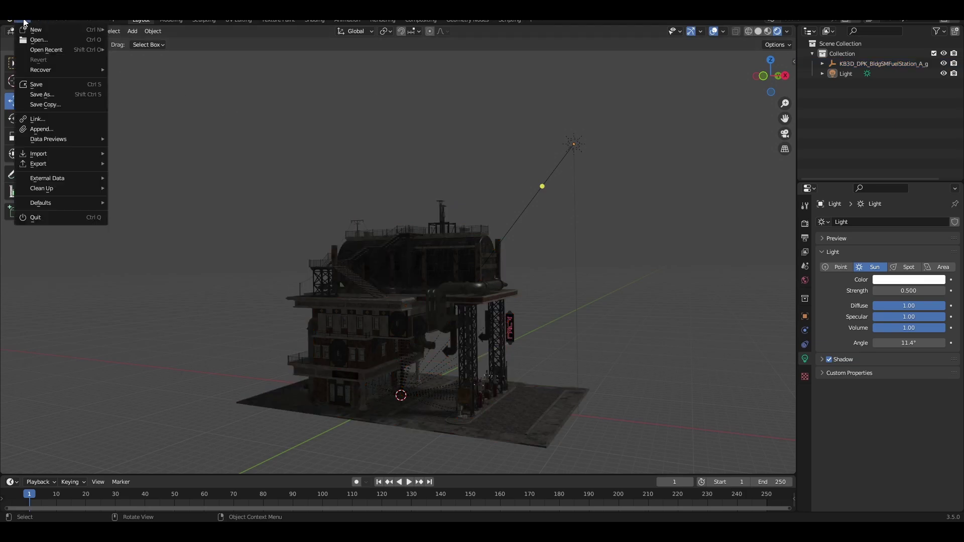
{"action": "mouse_move", "coordinate": [66, 164]}
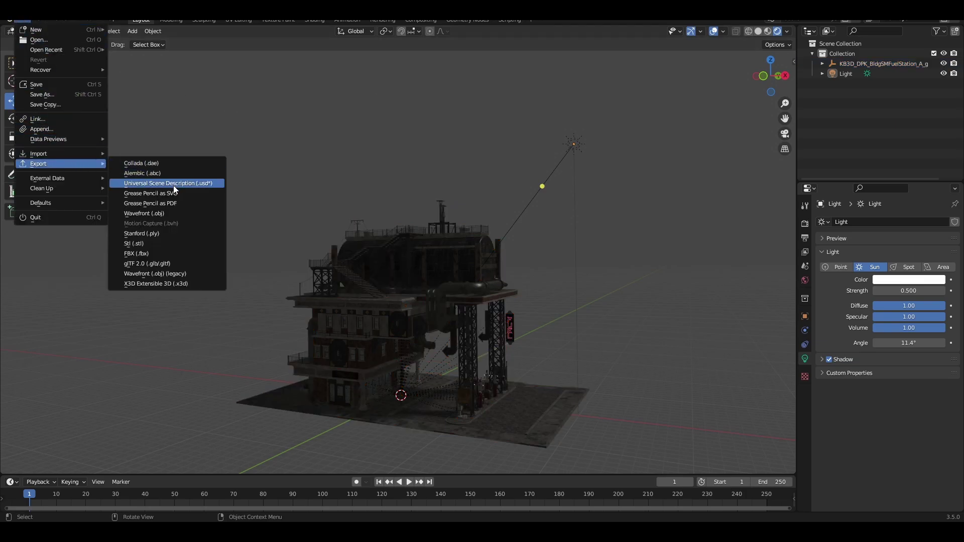
{"action": "left_click", "coordinate": [158, 254]}
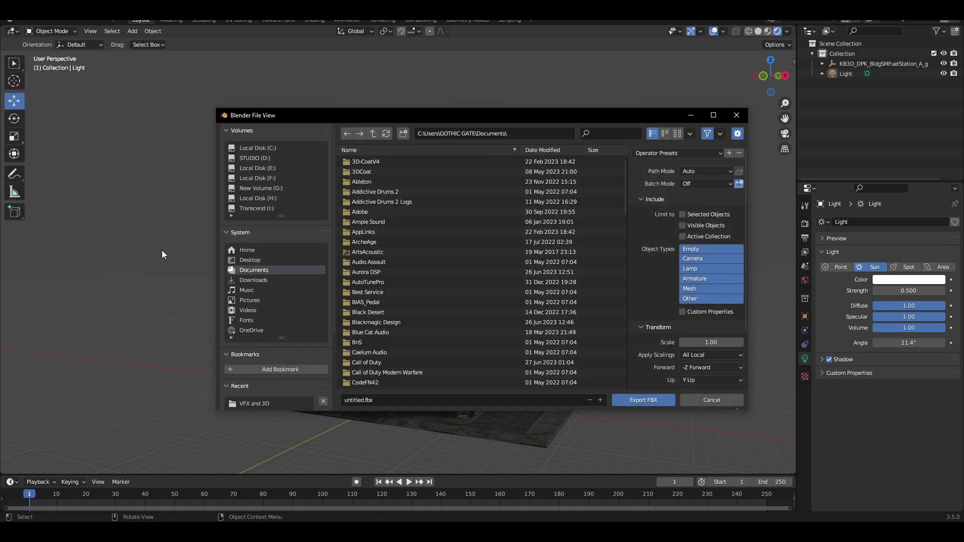
{"action": "left_click", "coordinate": [260, 282]}
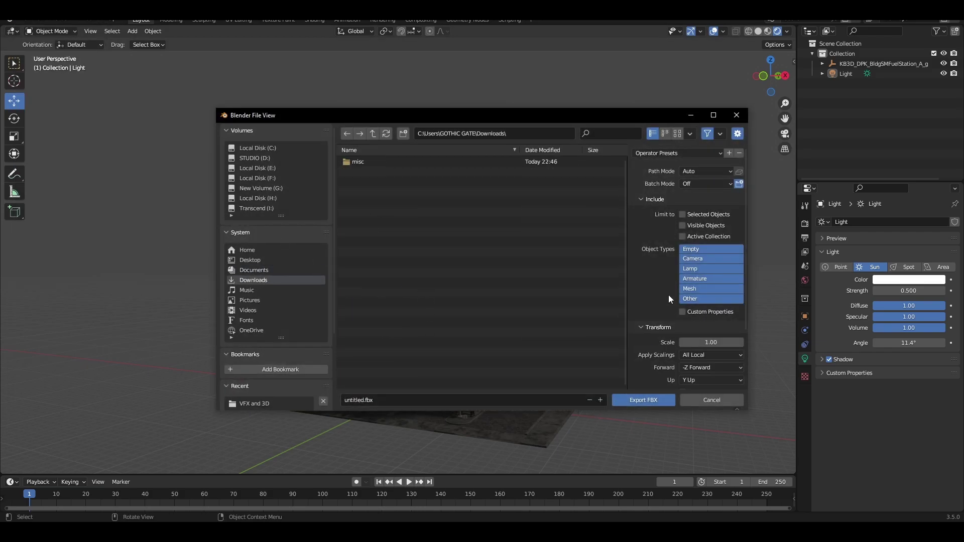
{"action": "left_click", "coordinate": [725, 173]}
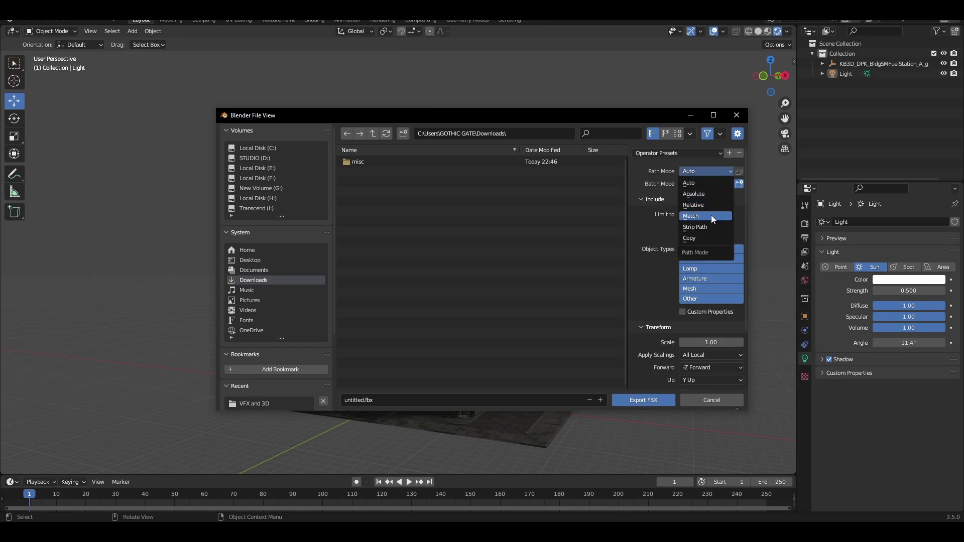
{"action": "left_click", "coordinate": [701, 236]}
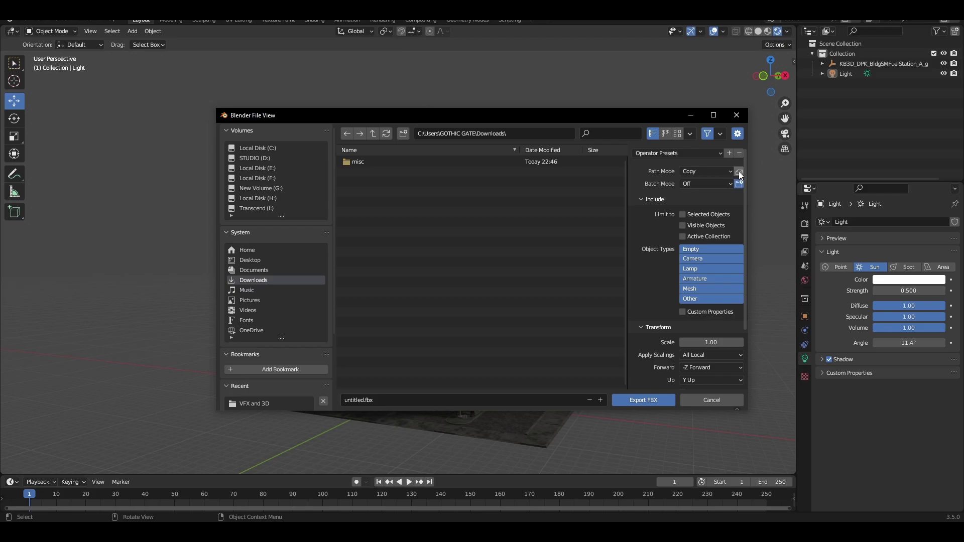
{"action": "left_click", "coordinate": [739, 171]}
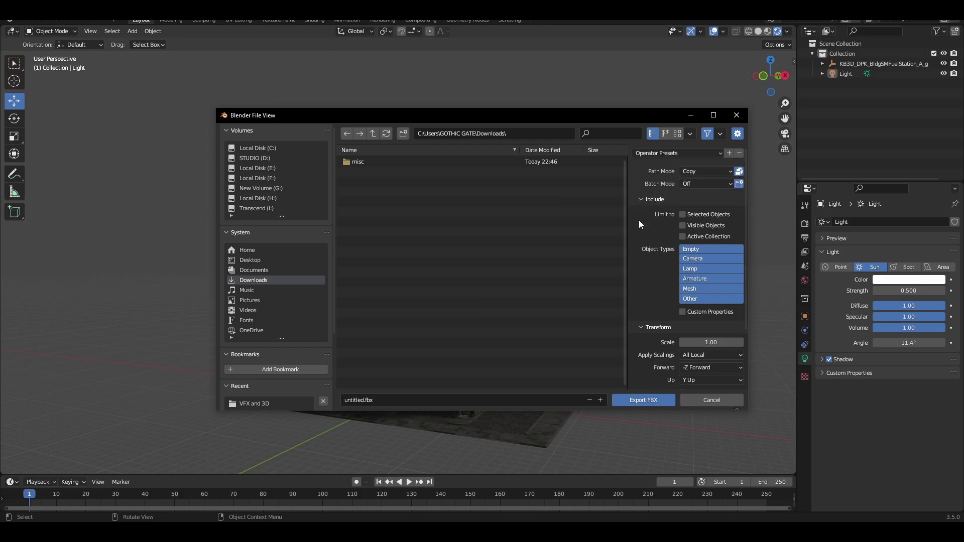
{"action": "left_click", "coordinate": [639, 402]}
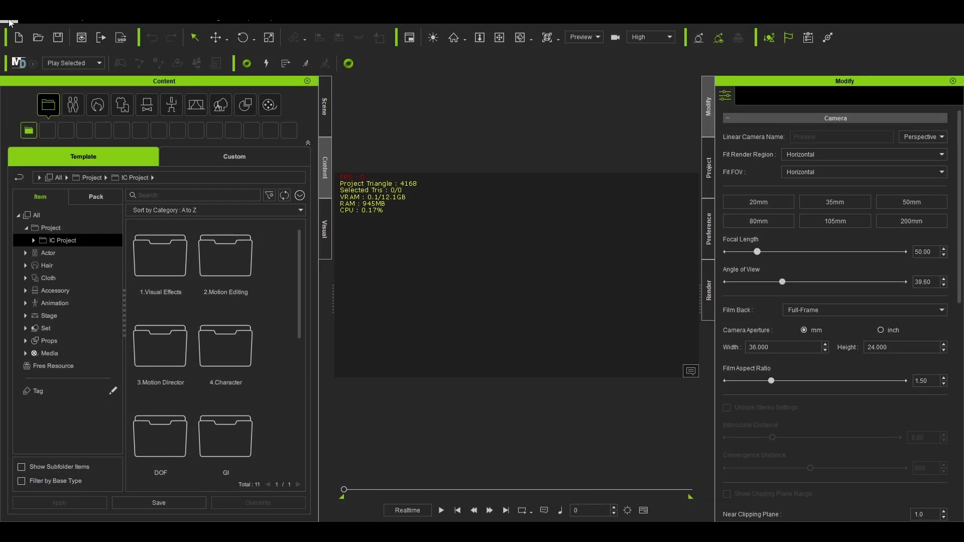
Switch to iClone 8 and import the untitled FBX file from Downloads, breaking its meshes up into sub-props.
{"action": "left_click", "coordinate": [10, 22]}
{"action": "mouse_move", "coordinate": [50, 86]}
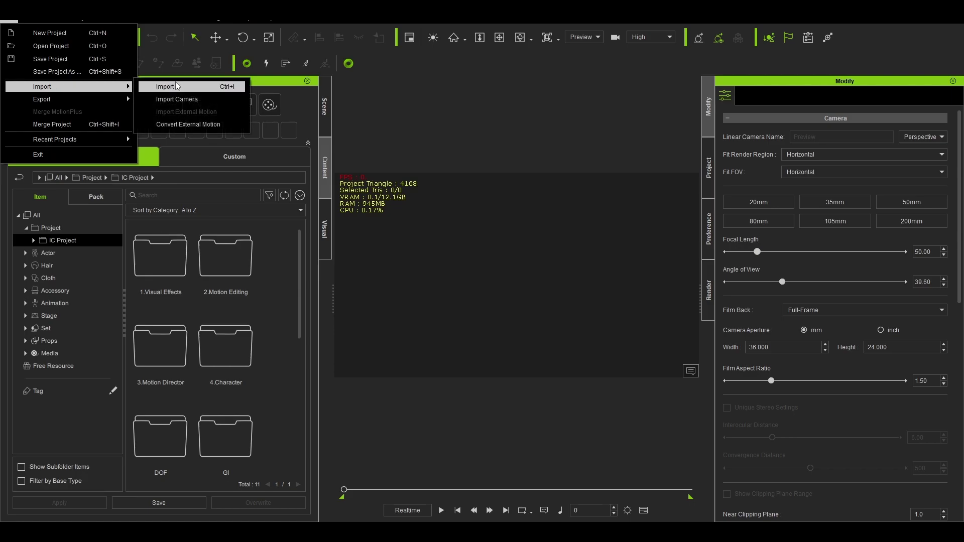
{"action": "left_click", "coordinate": [196, 87]}
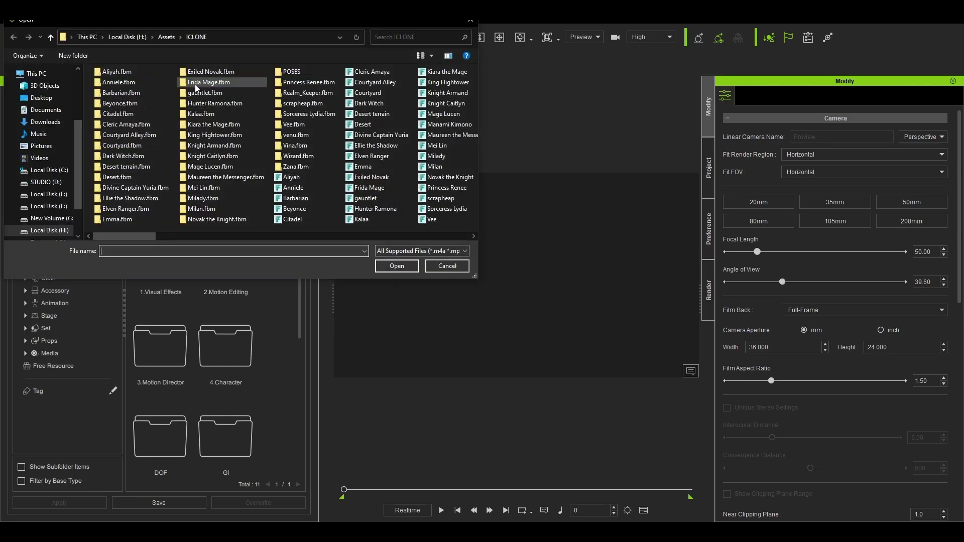
{"action": "left_click", "coordinate": [44, 122]}
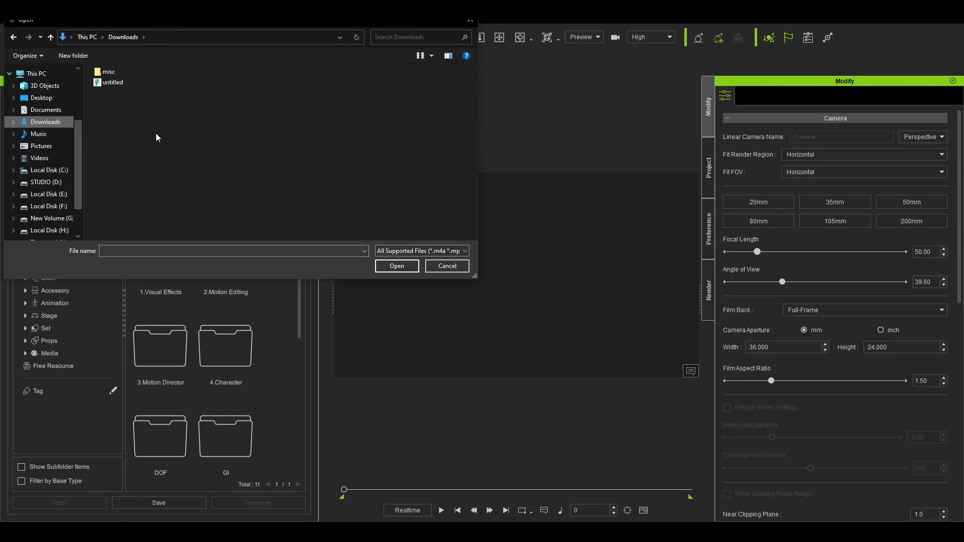
{"action": "left_click", "coordinate": [111, 83]}
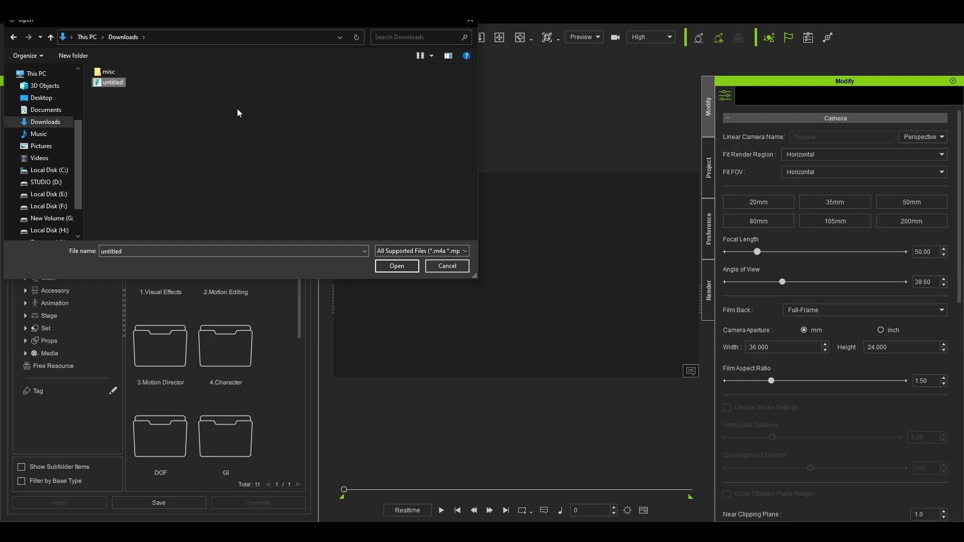
{"action": "left_click", "coordinate": [396, 266]}
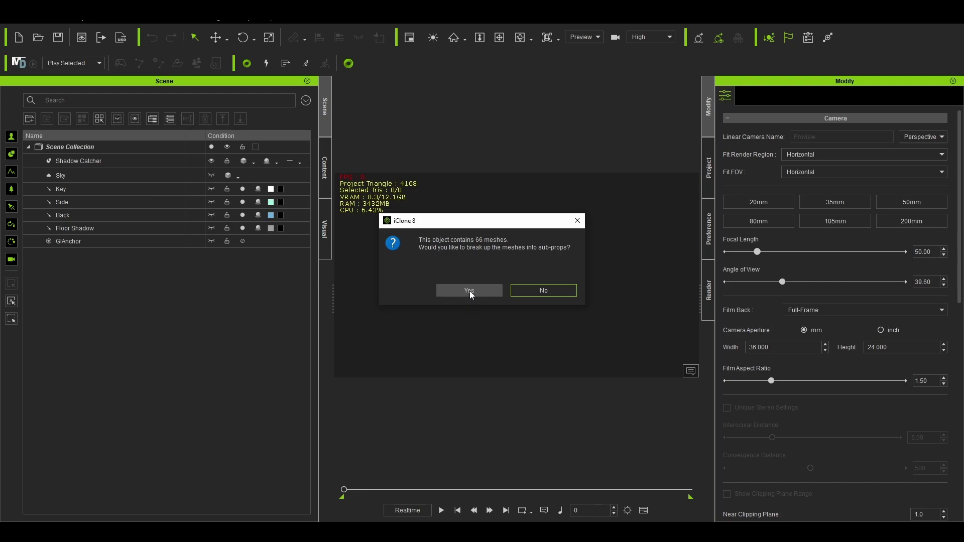
{"action": "left_click", "coordinate": [469, 290]}
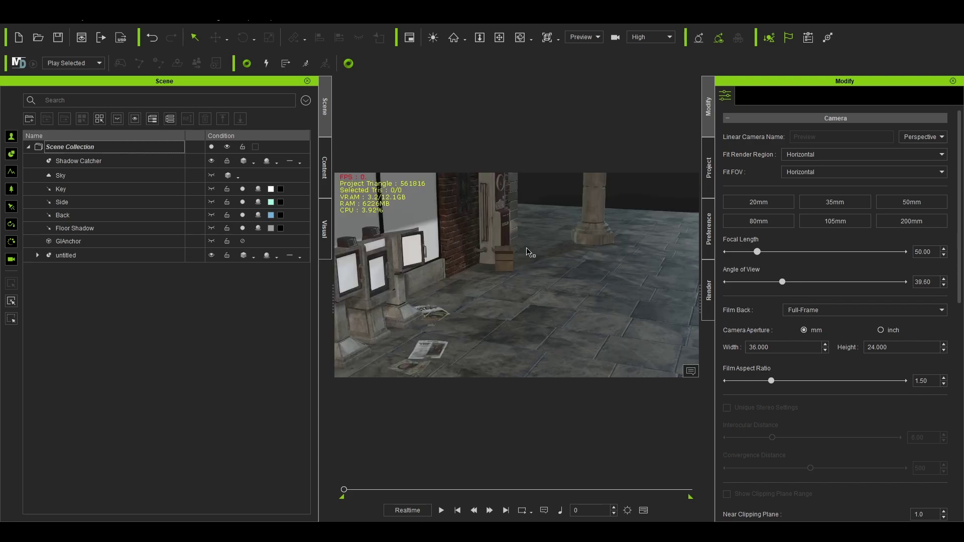
Select the imported untitled prop and view the building from street level.
{"action": "right_click_drag", "start_coordinate": [533, 257], "coordinate": [538, 289]}
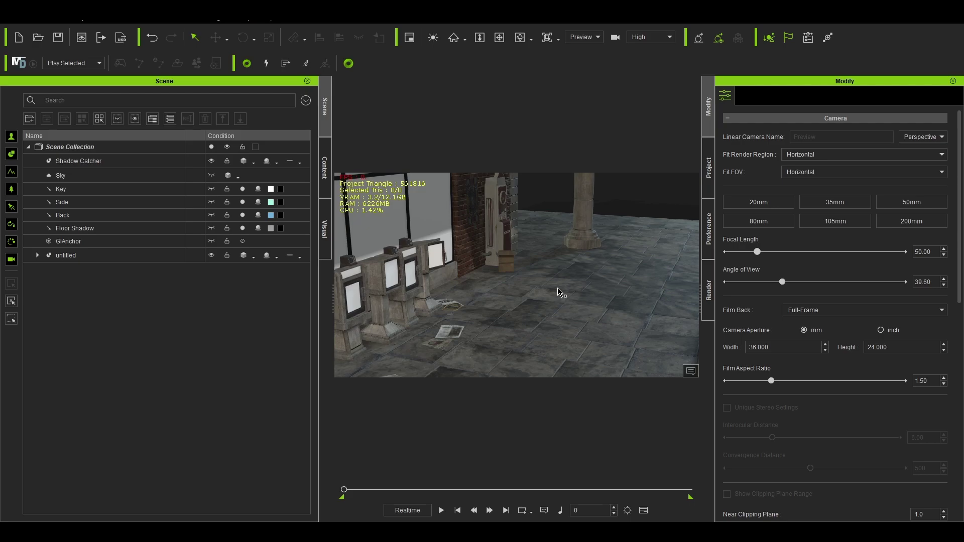
{"action": "double_click", "coordinate": [120, 255]}
{"action": "right_click_drag", "start_coordinate": [520, 307], "coordinate": [514, 310]}
{"action": "middle_click_drag", "start_coordinate": [536, 333], "coordinate": [491, 282]}
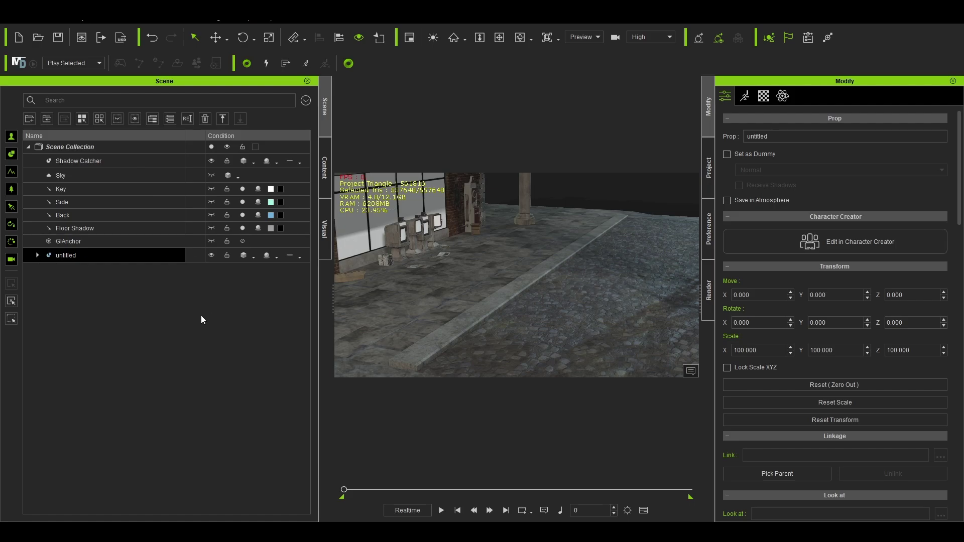
Expand the untitled prop and show the material and texture settings of its first sub-prop, the fuel station's "Barr..." mesh.
{"action": "left_click", "coordinate": [39, 256]}
{"action": "left_click", "coordinate": [156, 271]}
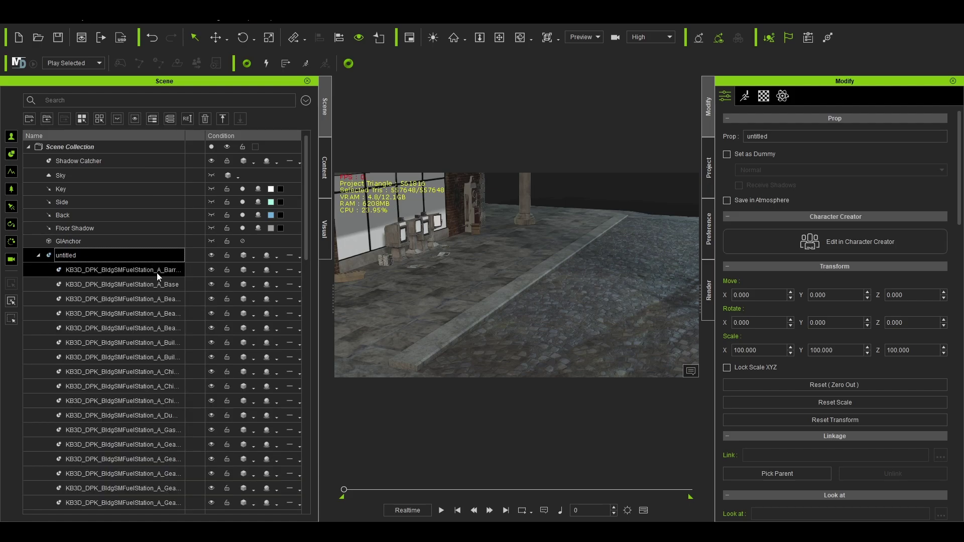
{"action": "left_click", "coordinate": [153, 284], "text": "ctrl"}
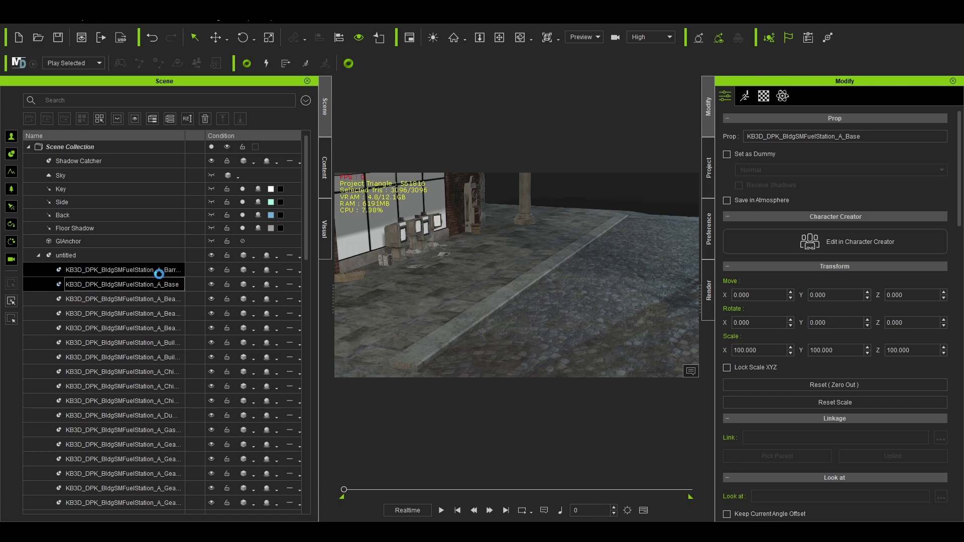
{"action": "left_click", "coordinate": [157, 272]}
{"action": "scroll", "coordinate": [720, 373], "scroll_direction": "down", "scroll_amount": 5}
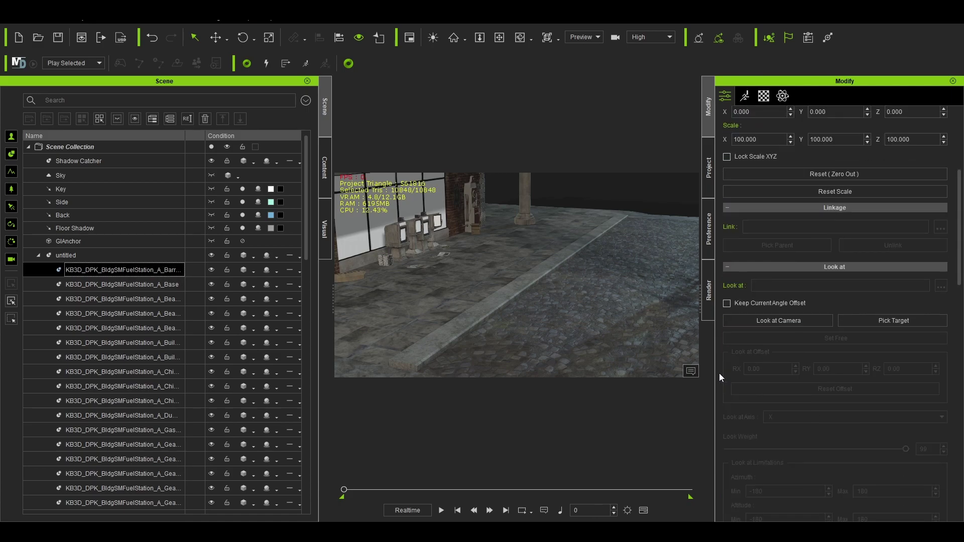
{"action": "left_click", "coordinate": [765, 100]}
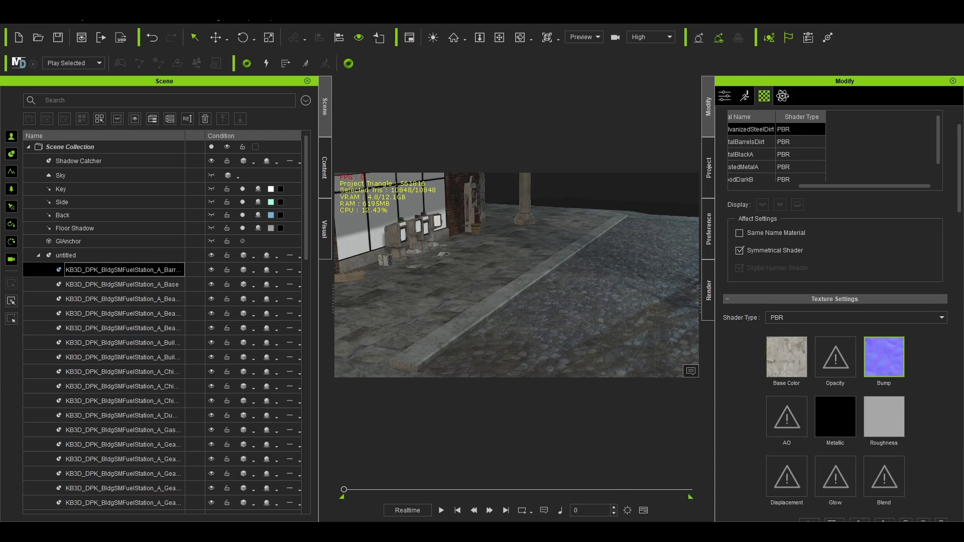
Switch to File Explorer and examine the exported texture maps in the untitled.fbm folder inside Downloads.
{"action": "mouse_move", "coordinate": [276, 532]}
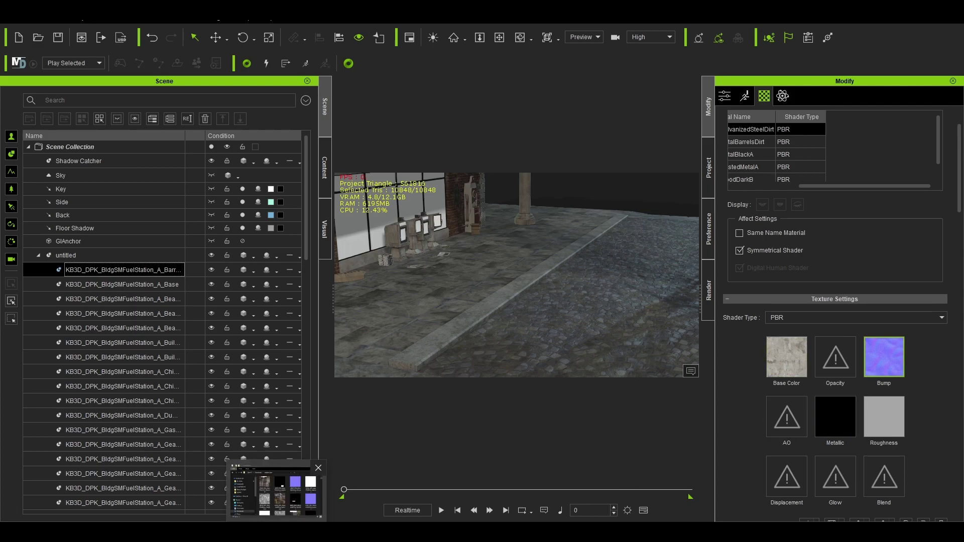
{"action": "left_click", "coordinate": [276, 490]}
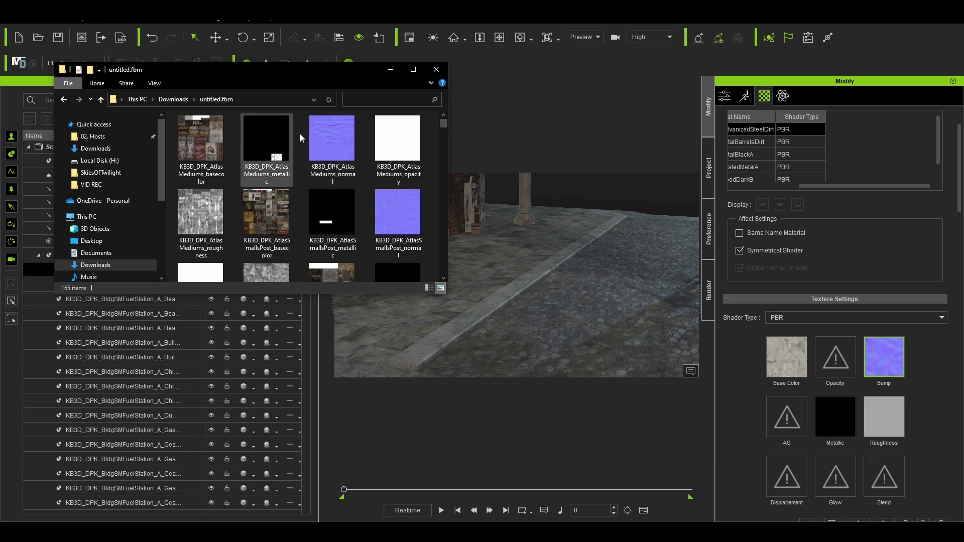
{"action": "key", "text": "alt+Up"}
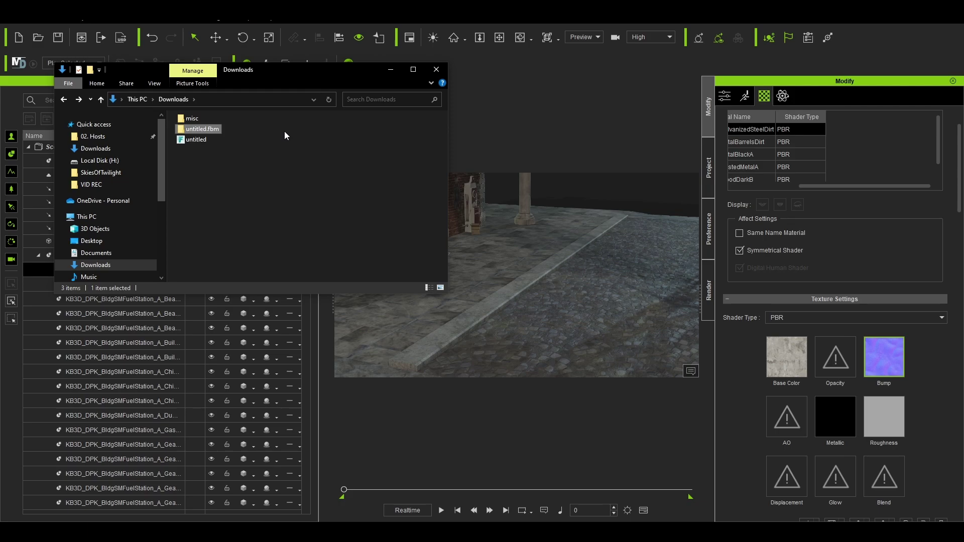
{"action": "double_click", "coordinate": [202, 129]}
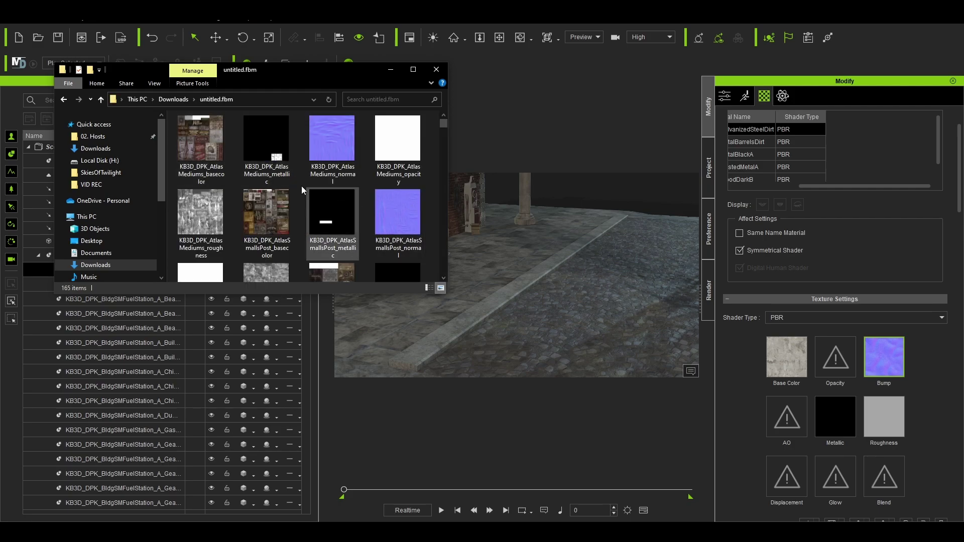
{"action": "left_click", "coordinate": [321, 481]}
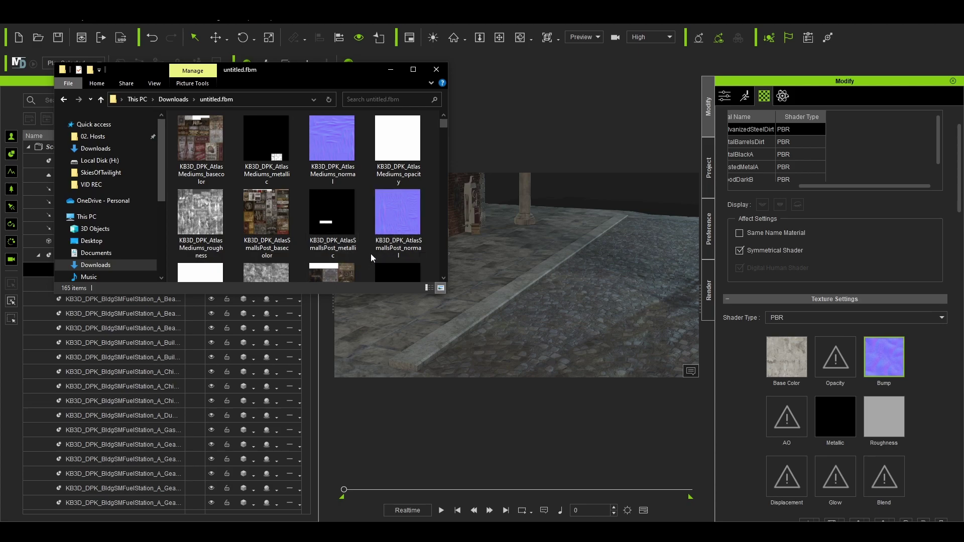
{"action": "scroll", "coordinate": [363, 244], "scroll_direction": "down", "scroll_amount": 3}
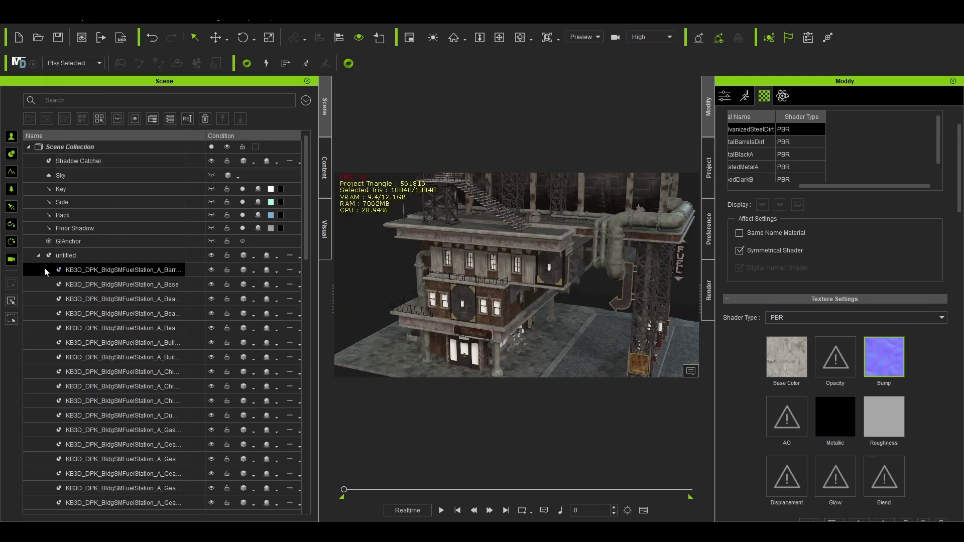
Back in iClone 8, collapse and select the untitled prop, and frame the whole fuel station from a raised three-quarter angle.
{"action": "left_click", "coordinate": [42, 256]}
{"action": "left_click", "coordinate": [38, 255]}
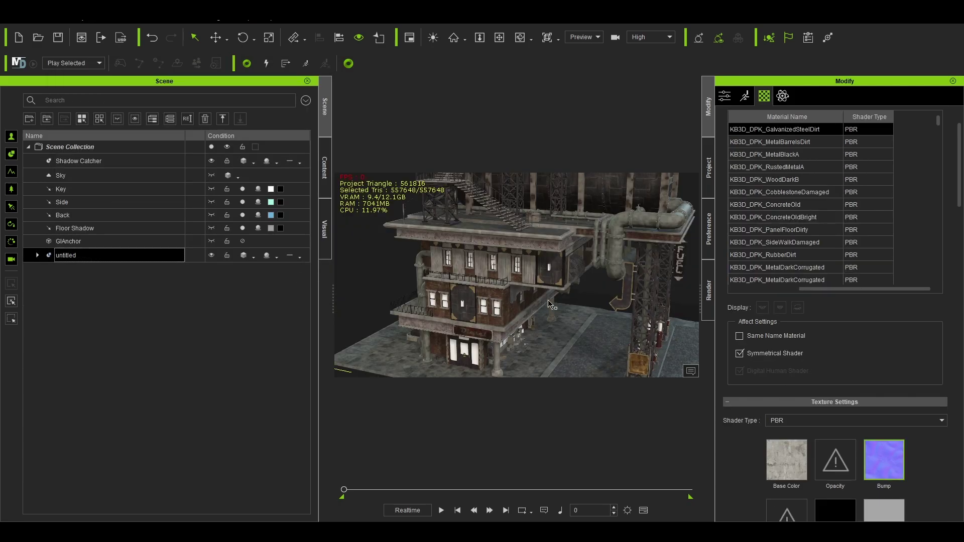
{"action": "key", "text": "z"}
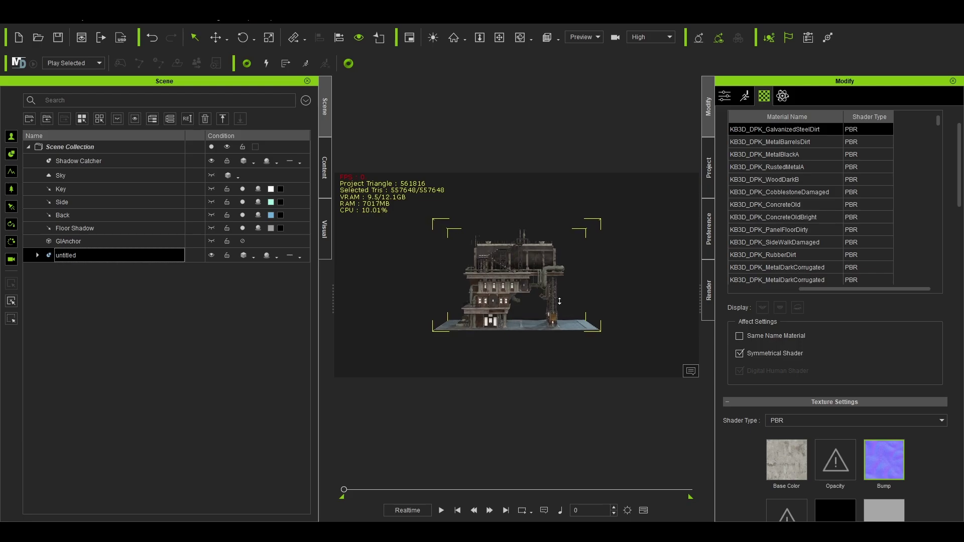
{"action": "right_click_drag", "start_coordinate": [560, 301], "coordinate": [568, 242]}
{"action": "right_click_drag", "start_coordinate": [452, 253], "coordinate": [442, 235]}
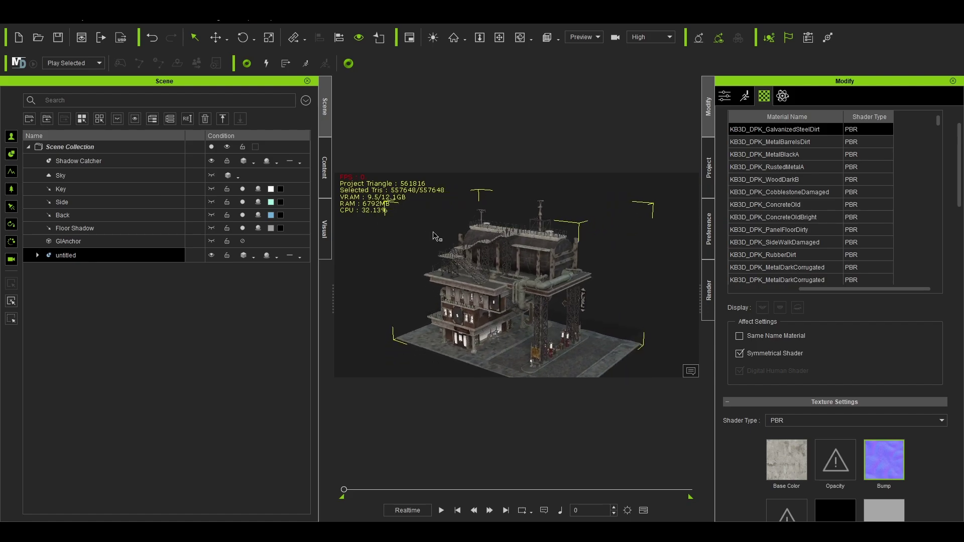
{"action": "middle_click_drag", "start_coordinate": [529, 305], "coordinate": [517, 289]}
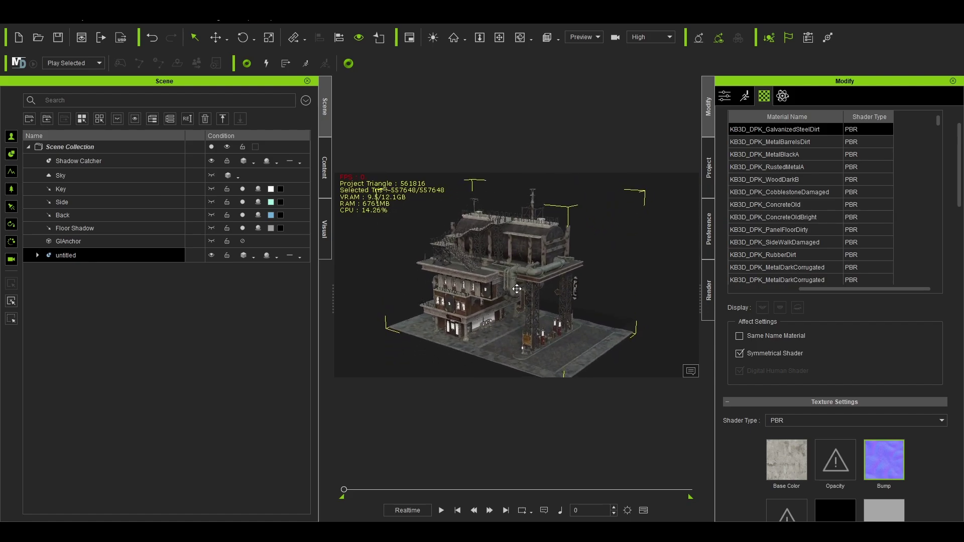
{"action": "right_click_drag", "start_coordinate": [517, 288], "coordinate": [540, 287]}
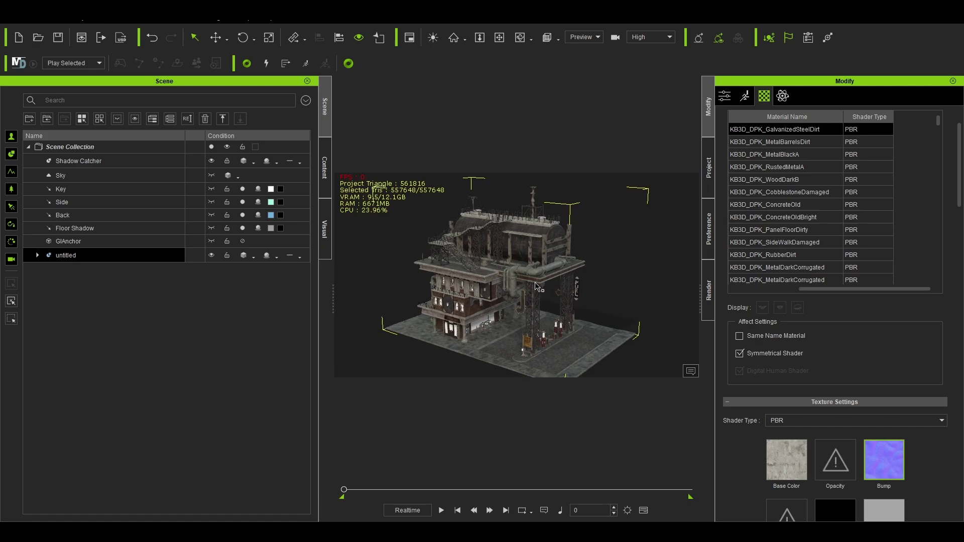